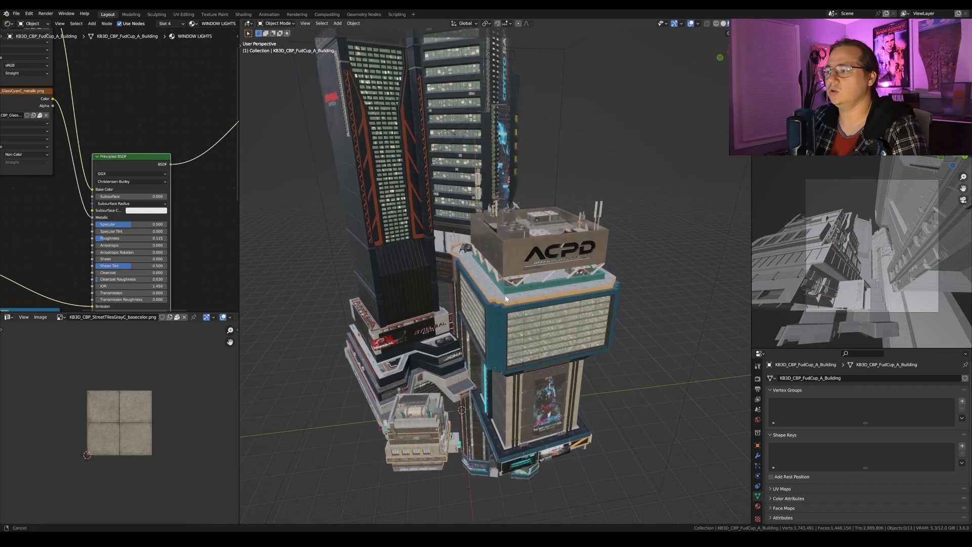
Examine the city building models and select the volume-scatter cube that encloses them
{"action": "scroll", "coordinate": [505, 297], "scroll_direction": "up", "scroll_amount": 2}
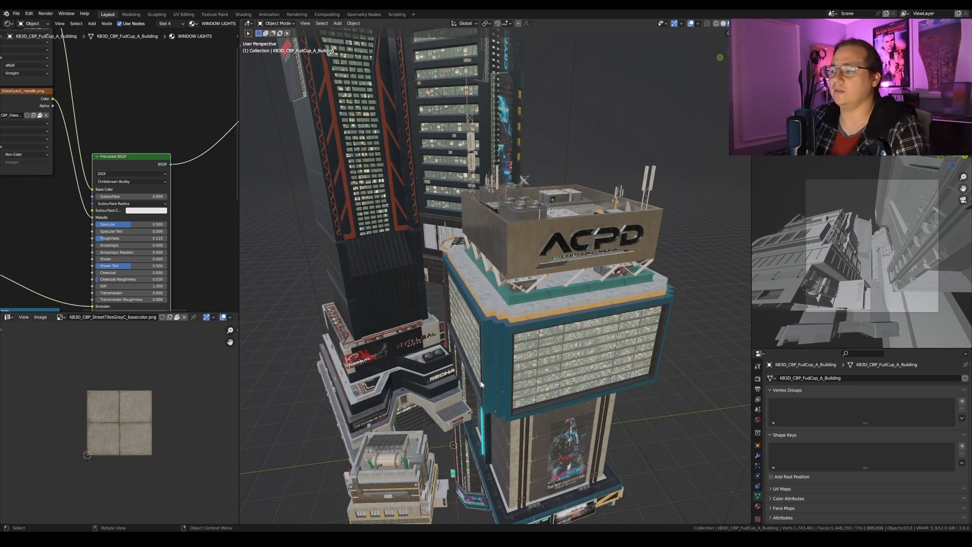
{"action": "middle_click_drag", "start_coordinate": [482, 386], "coordinate": [503, 387]}
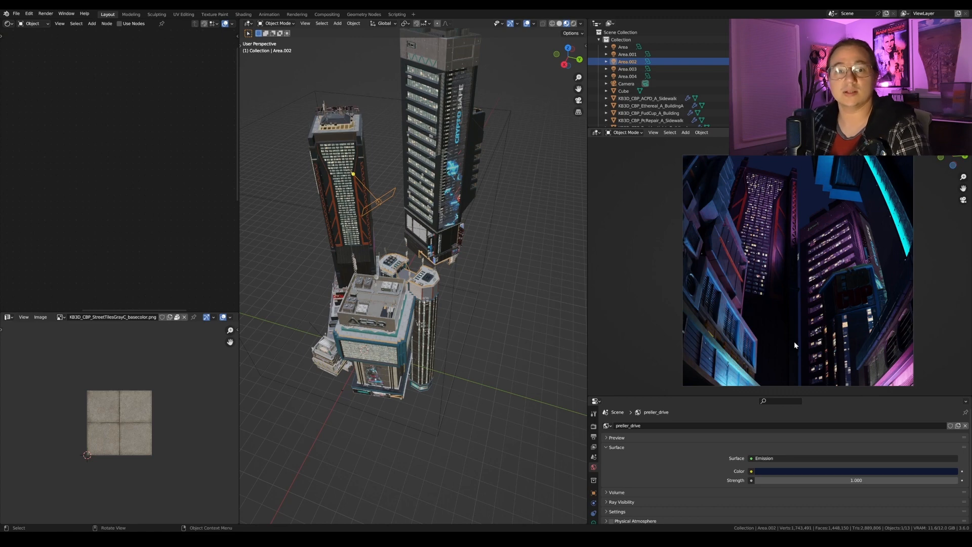
{"action": "left_click", "coordinate": [494, 211]}
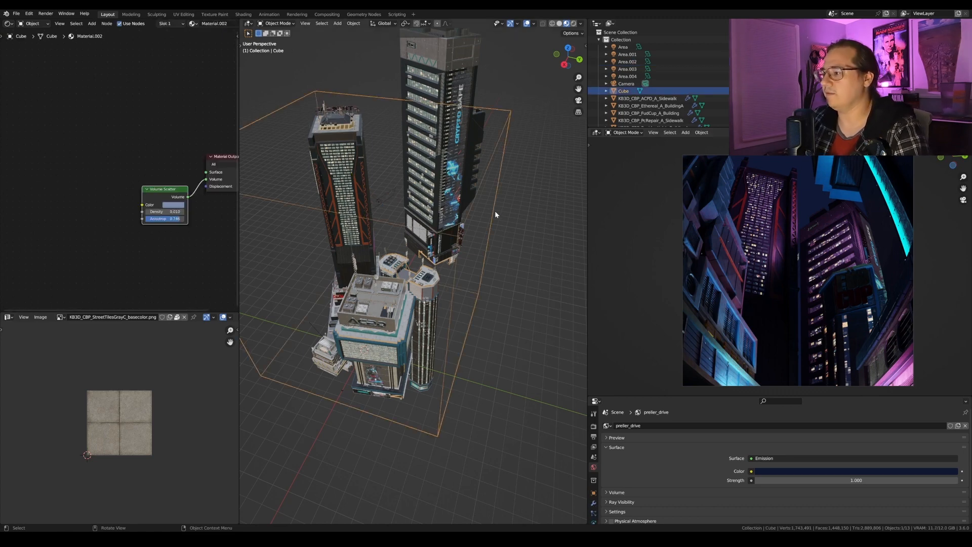
{"action": "left_click_drag", "start_coordinate": [658, 128], "coordinate": [658, 231]}
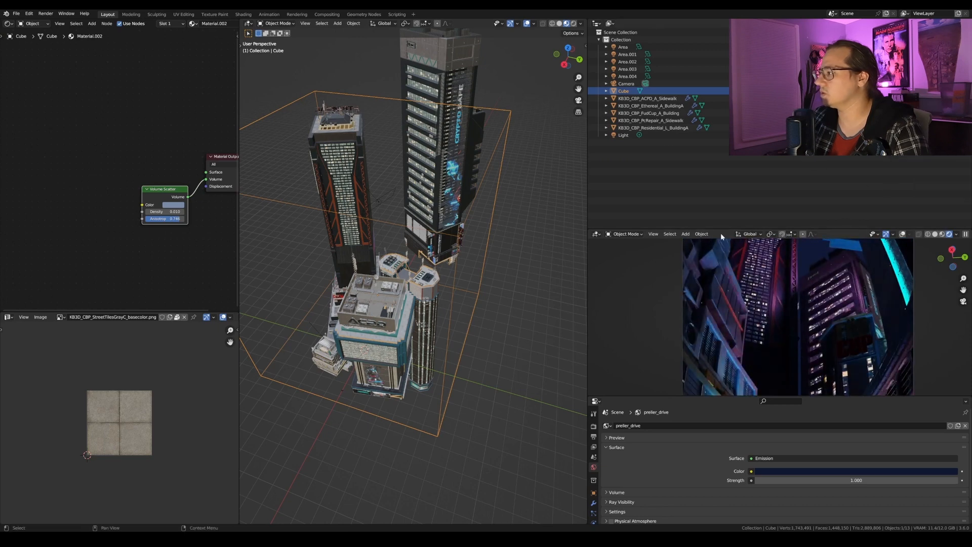
{"action": "left_click_drag", "start_coordinate": [886, 231], "coordinate": [886, 172]}
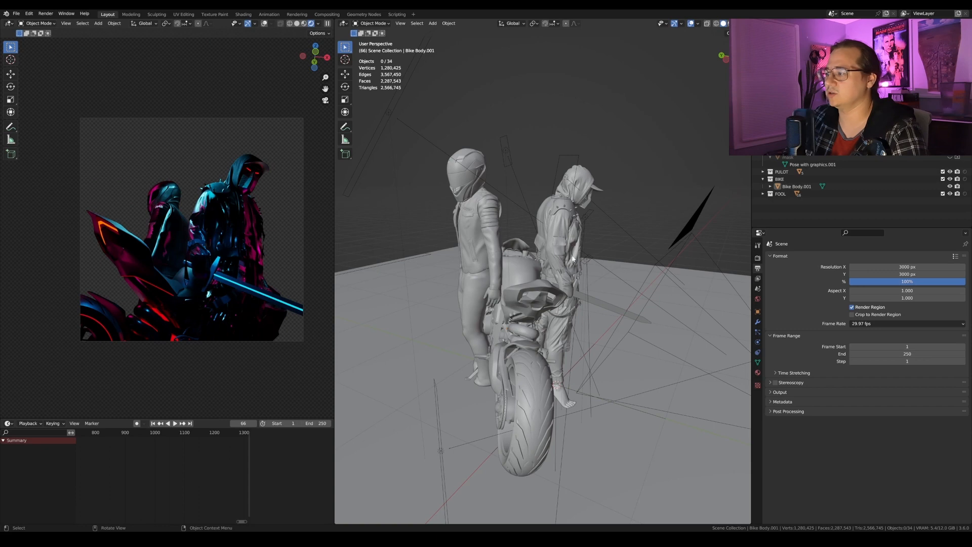
Examine the motorcycle, the two posed characters and the sword from several angles
{"action": "middle_click_drag", "start_coordinate": [659, 307], "coordinate": [557, 227]}
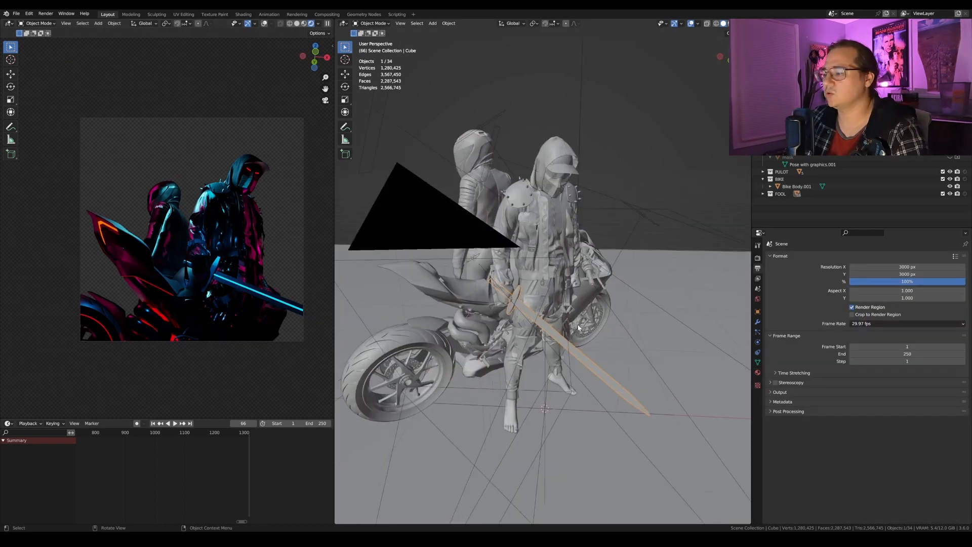
{"action": "middle_click_drag", "start_coordinate": [532, 304], "coordinate": [607, 315]}
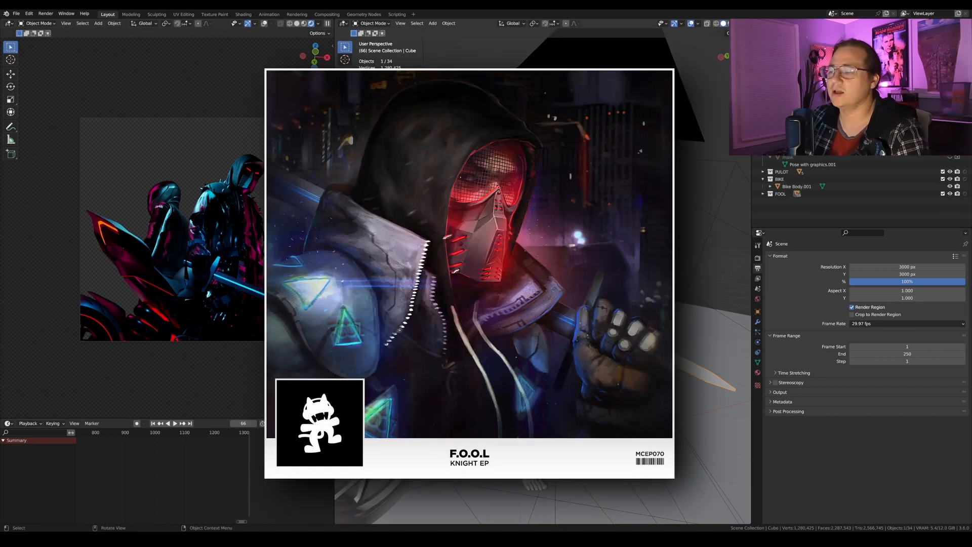
{"action": "scroll", "coordinate": [543, 276], "scroll_direction": "down", "scroll_amount": 2}
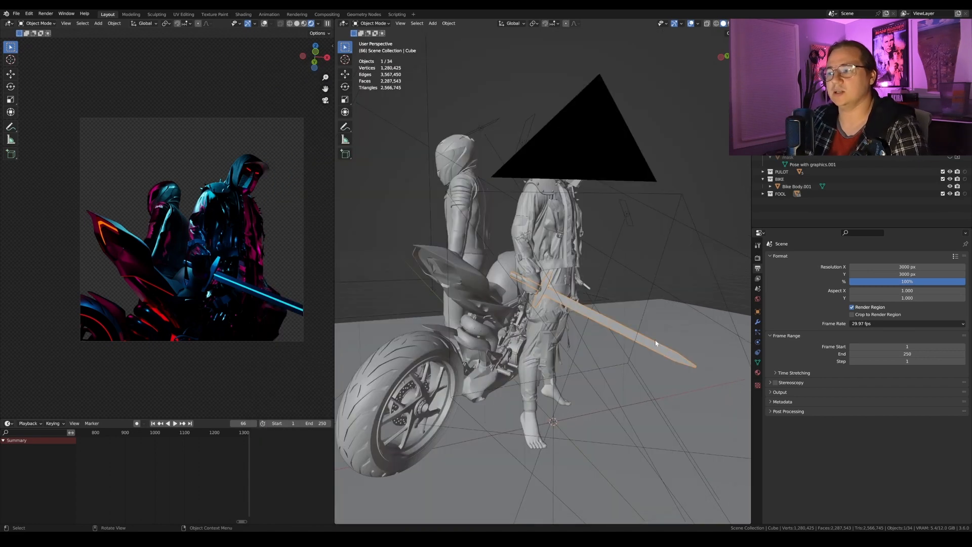
{"action": "middle_click_drag", "start_coordinate": [657, 340], "coordinate": [594, 318]}
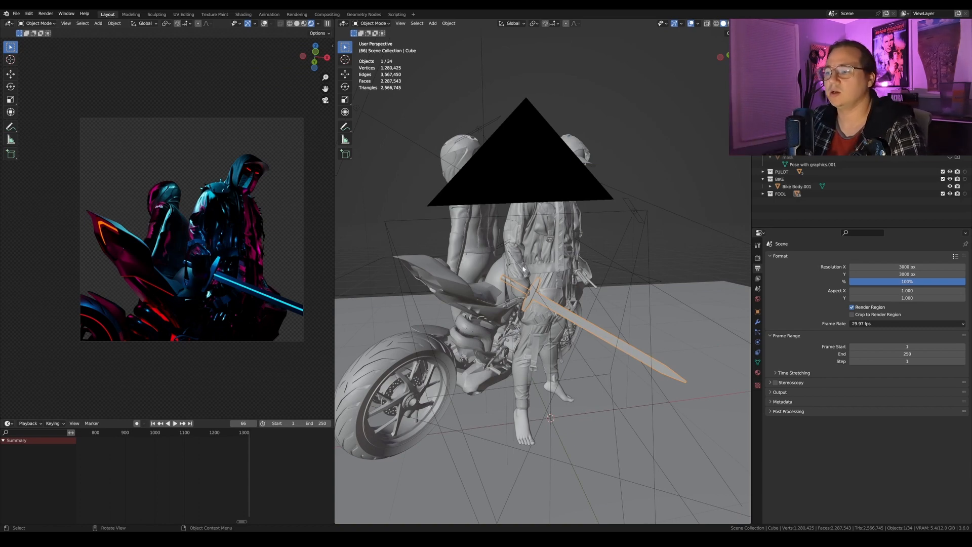
{"action": "middle_click_drag", "start_coordinate": [623, 336], "coordinate": [615, 381]}
{"action": "scroll", "coordinate": [617, 323], "scroll_direction": "up", "scroll_amount": 5}
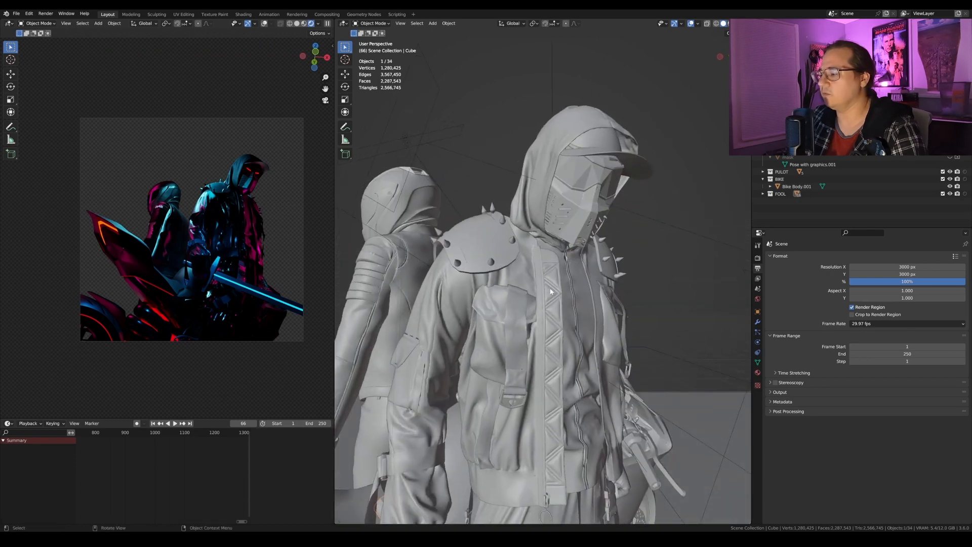
Inspect the hooded character's jacket and pants, and display the materials assigned to the pants
{"action": "left_click", "coordinate": [532, 343]}
{"action": "scroll", "coordinate": [557, 405], "scroll_direction": "down", "scroll_amount": 5}
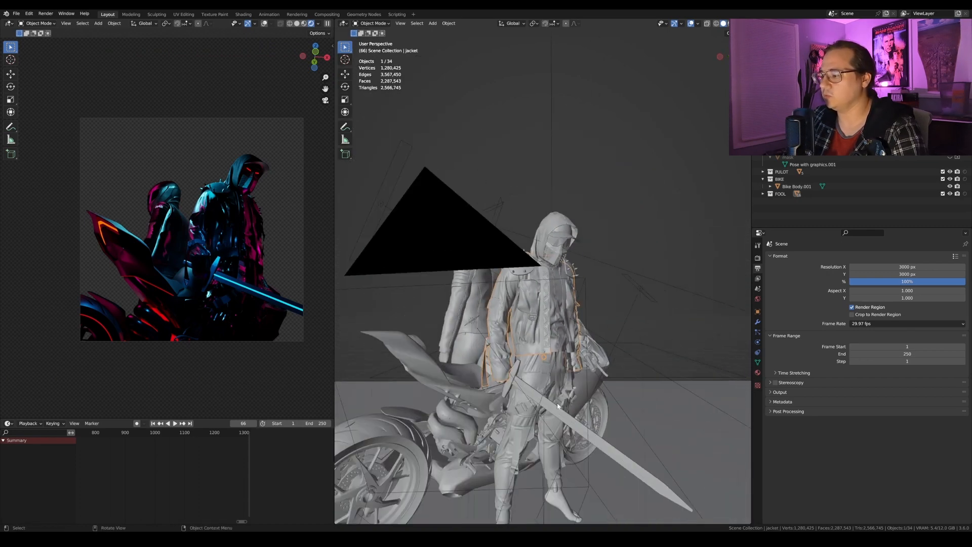
{"action": "left_click", "coordinate": [543, 370]}
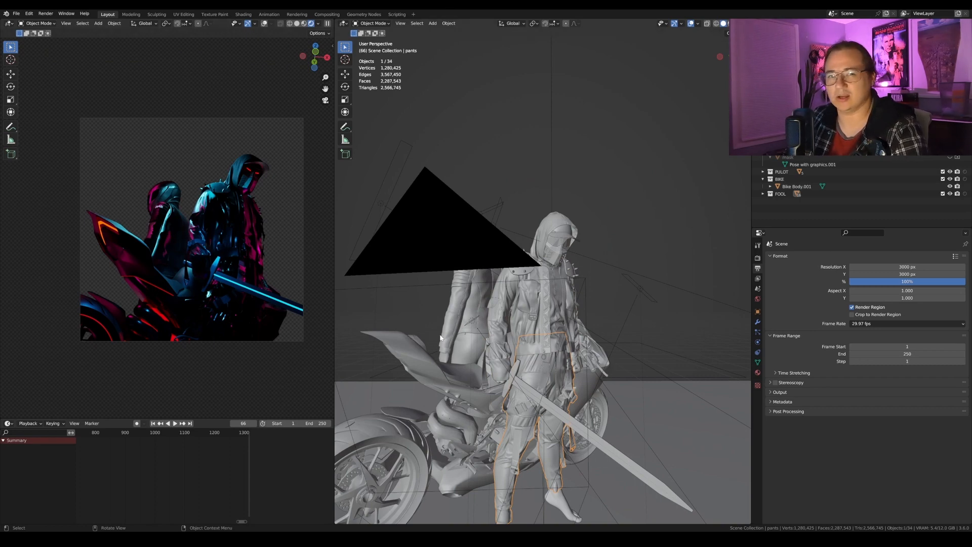
{"action": "left_click", "coordinate": [757, 373]}
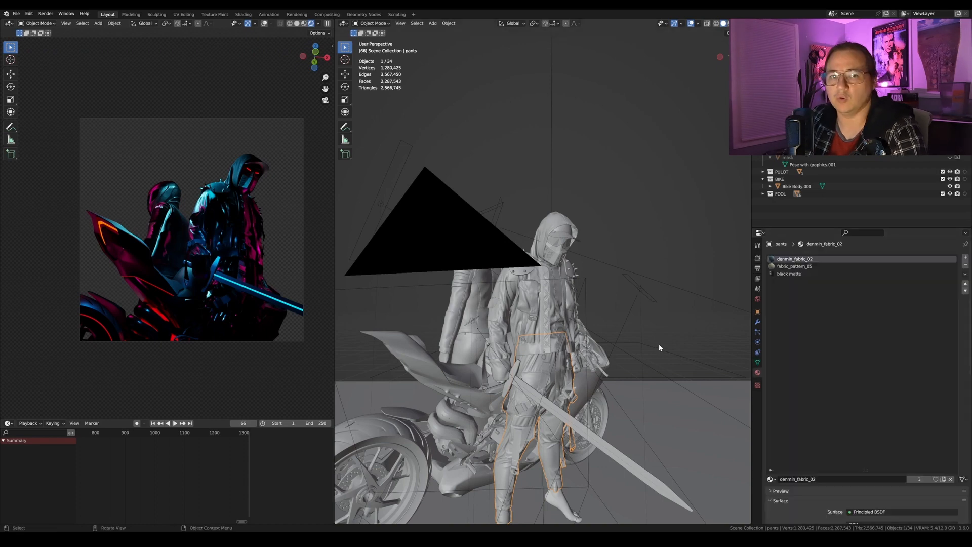
{"action": "middle_click_drag", "start_coordinate": [593, 374], "coordinate": [549, 303]}
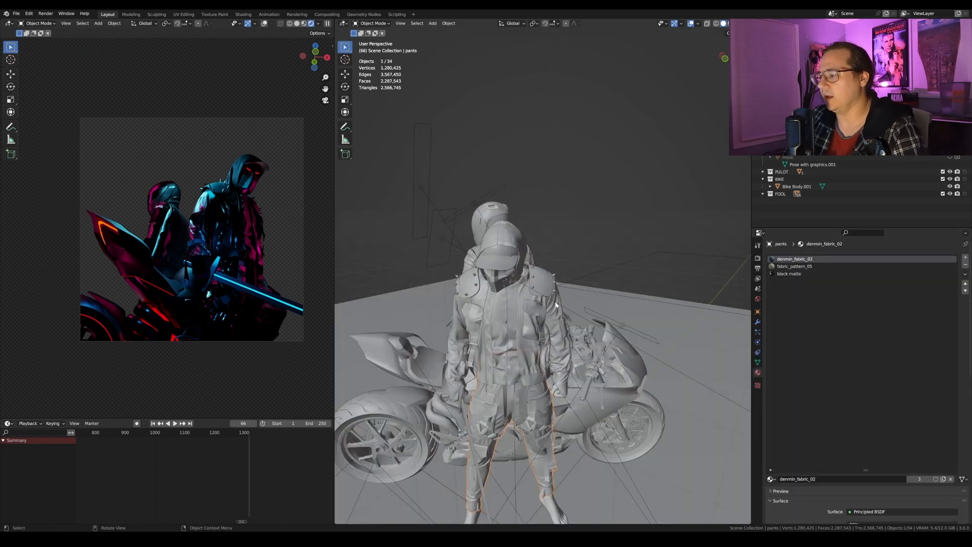
Inspect the hooded character's spiked shoulder armour, cap and slotted face mask up close
{"action": "left_click", "coordinate": [542, 288]}
{"action": "scroll", "coordinate": [542, 290], "scroll_direction": "up", "scroll_amount": 5}
{"action": "middle_click_drag", "start_coordinate": [540, 299], "coordinate": [572, 312]}
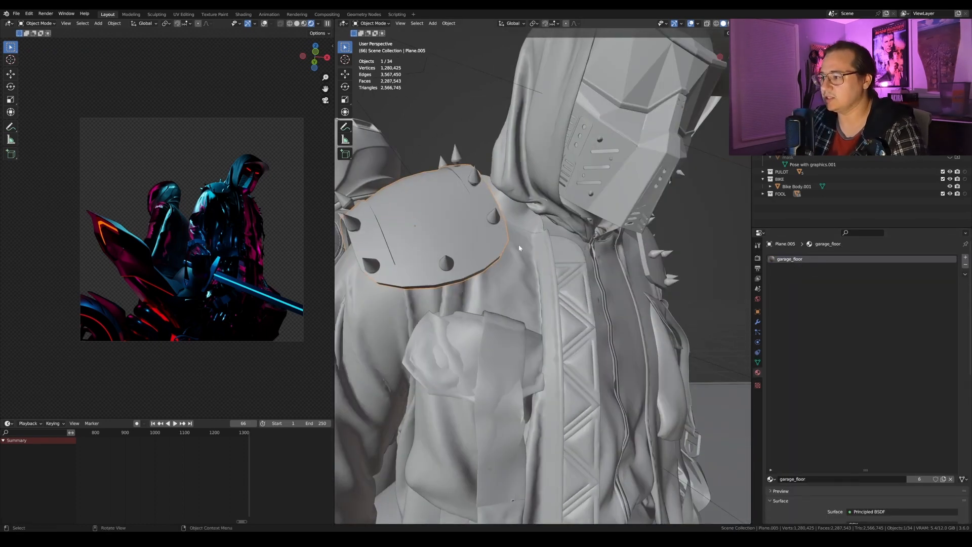
{"action": "middle_click_drag", "start_coordinate": [519, 248], "coordinate": [572, 278]}
{"action": "left_click", "coordinate": [534, 264]}
{"action": "left_click", "coordinate": [572, 277]}
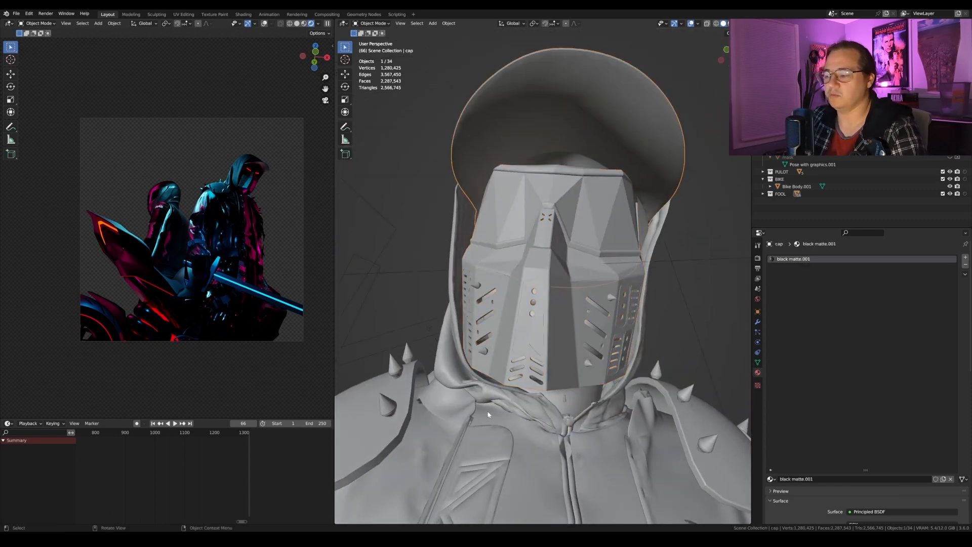
{"action": "scroll", "coordinate": [450, 406], "scroll_direction": "down", "scroll_amount": 2}
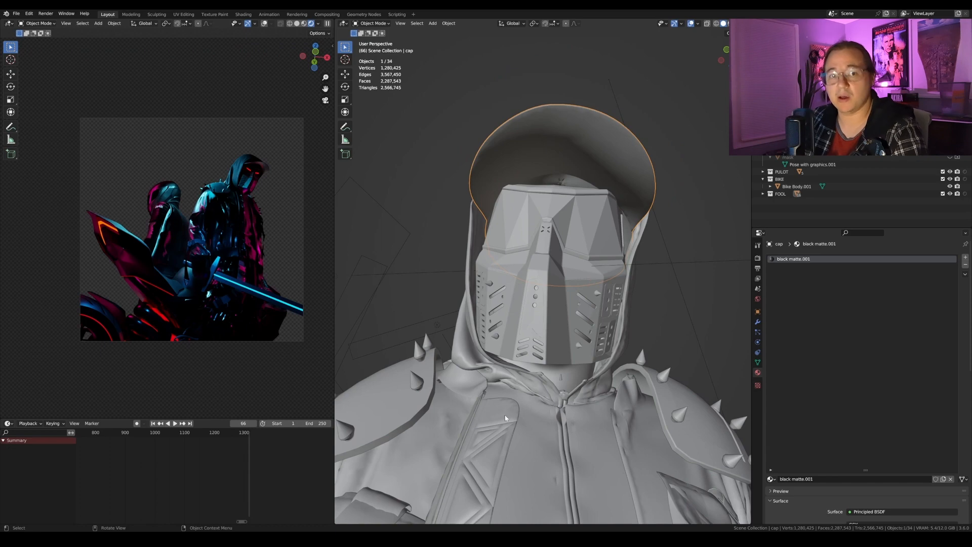
{"action": "middle_click_drag", "start_coordinate": [506, 418], "coordinate": [587, 416]}
{"action": "scroll", "coordinate": [263, 294], "scroll_direction": "up", "scroll_amount": 1}
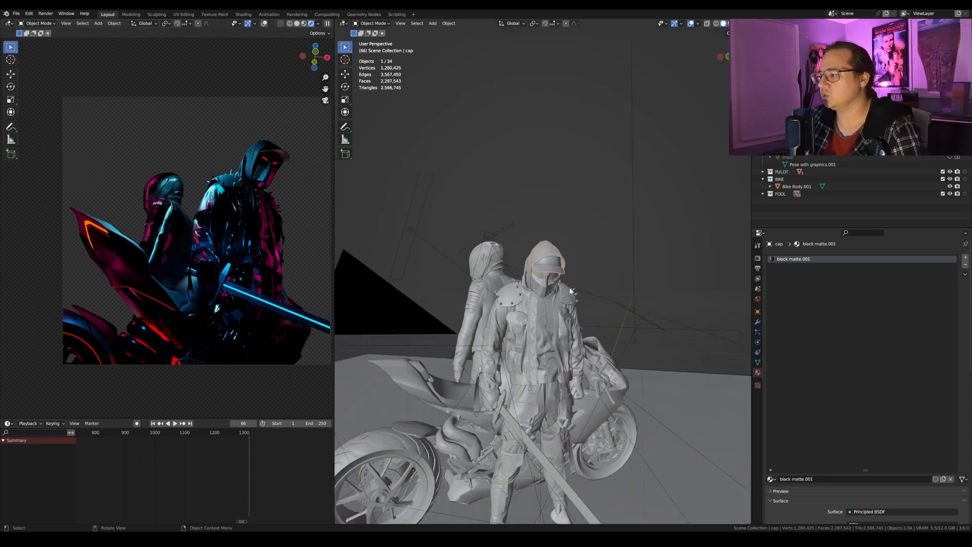
Select the hooded character's face mask and the motorcycle body to review their assigned materials
{"action": "left_click", "coordinate": [521, 271]}
{"action": "scroll", "coordinate": [560, 306], "scroll_direction": "up", "scroll_amount": 3}
{"action": "middle_click_drag", "start_coordinate": [571, 315], "coordinate": [585, 323]}
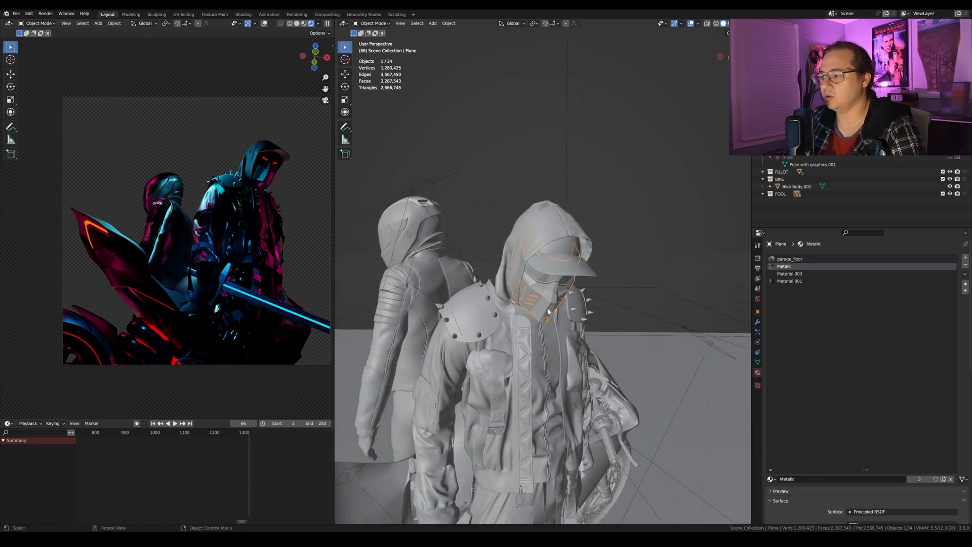
{"action": "middle_click_drag", "start_coordinate": [542, 390], "coordinate": [602, 395]}
{"action": "left_click", "coordinate": [551, 381]}
{"action": "scroll", "coordinate": [562, 384], "scroll_direction": "down", "scroll_amount": 3}
{"action": "scroll", "coordinate": [602, 395], "scroll_direction": "up", "scroll_amount": 4}
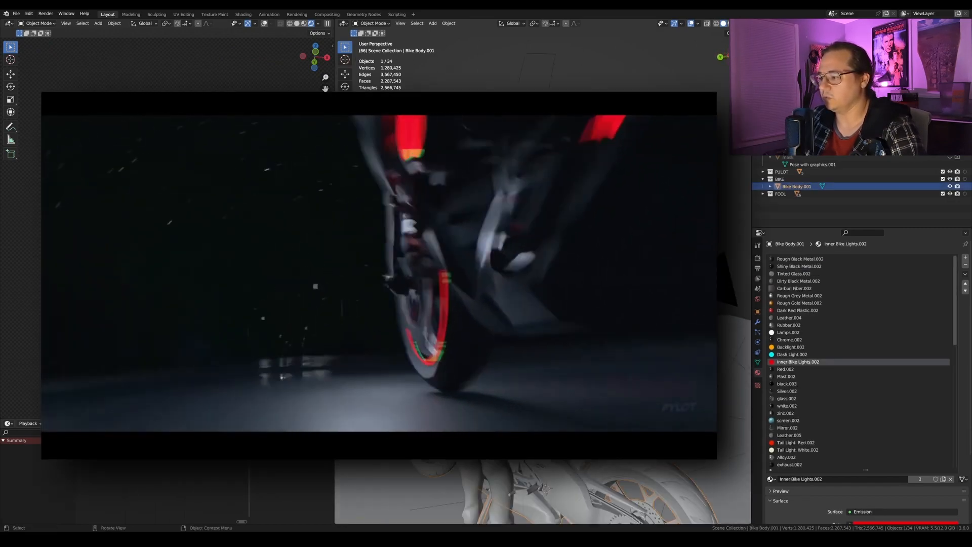
Inspect the helmeted rider's helmet and leather jacket, including the ribbed shoulder detail and assigned materials
{"action": "left_click", "coordinate": [505, 236]}
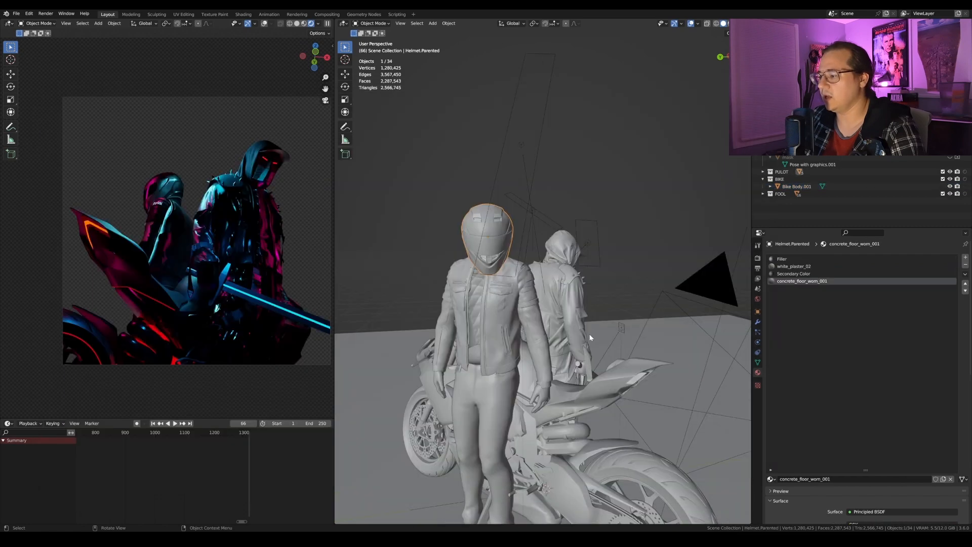
{"action": "middle_click_drag", "start_coordinate": [590, 336], "coordinate": [532, 261]}
{"action": "left_click", "coordinate": [525, 279]}
{"action": "scroll", "coordinate": [527, 297], "scroll_direction": "up", "scroll_amount": 6}
{"action": "middle_click_drag", "start_coordinate": [527, 297], "coordinate": [587, 302]}
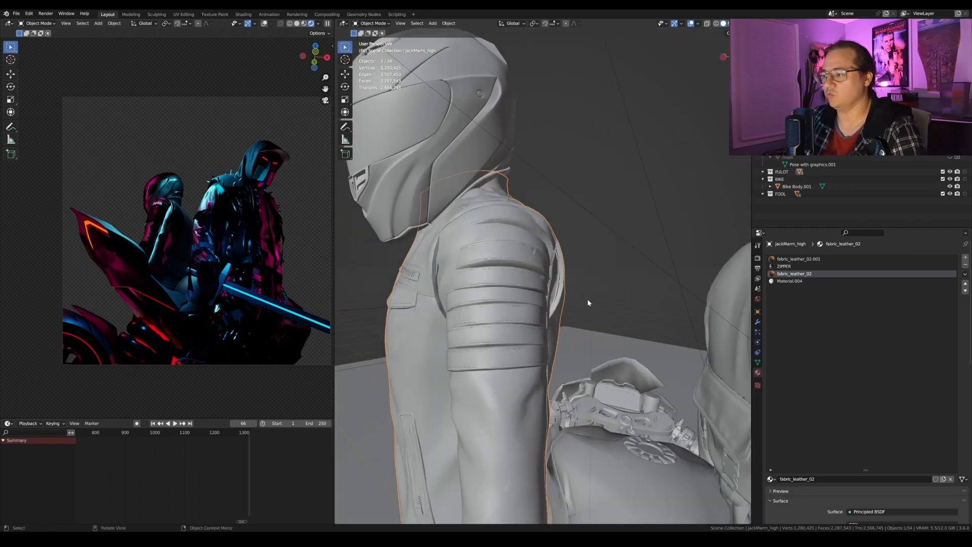
{"action": "middle_click_drag", "start_coordinate": [469, 310], "coordinate": [631, 277]}
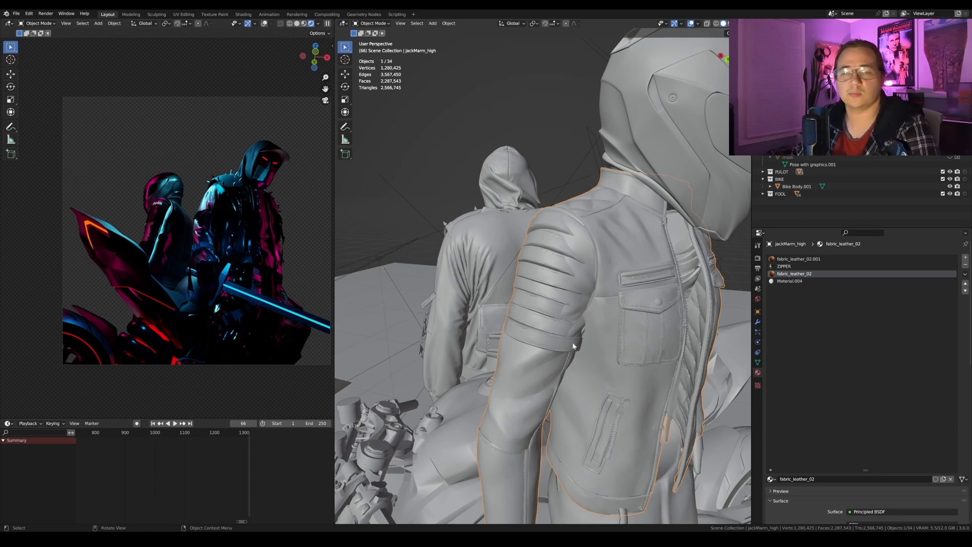
{"action": "middle_click_drag", "start_coordinate": [574, 343], "coordinate": [631, 412]}
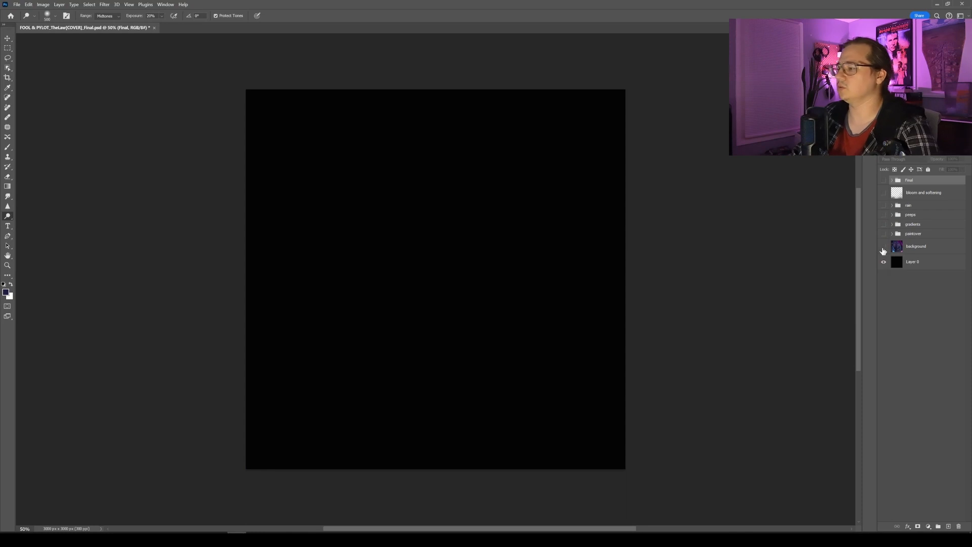
Switch to the cover artwork in Photoshop, show and select the background layer, and examine the tower's lit windows
{"action": "left_click", "coordinate": [884, 246]}
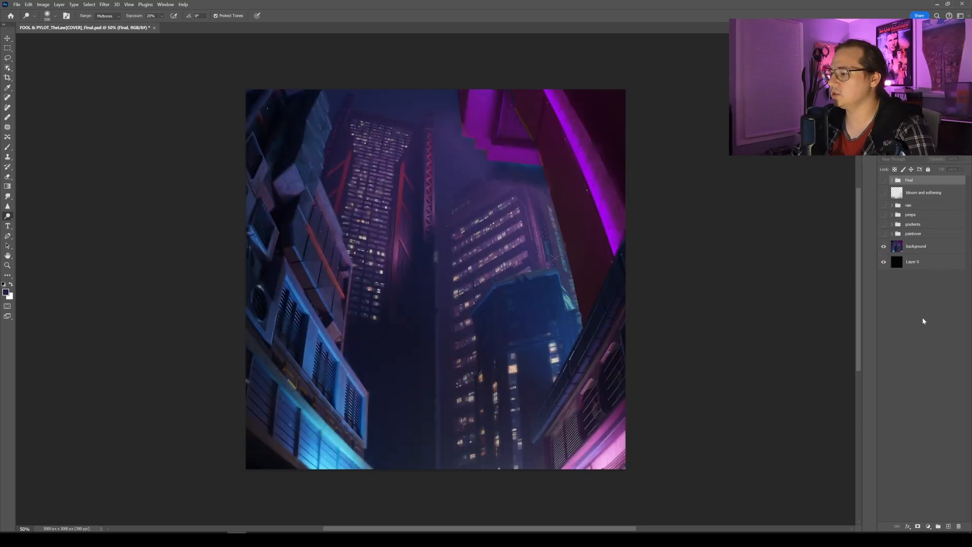
{"action": "left_click", "coordinate": [932, 246]}
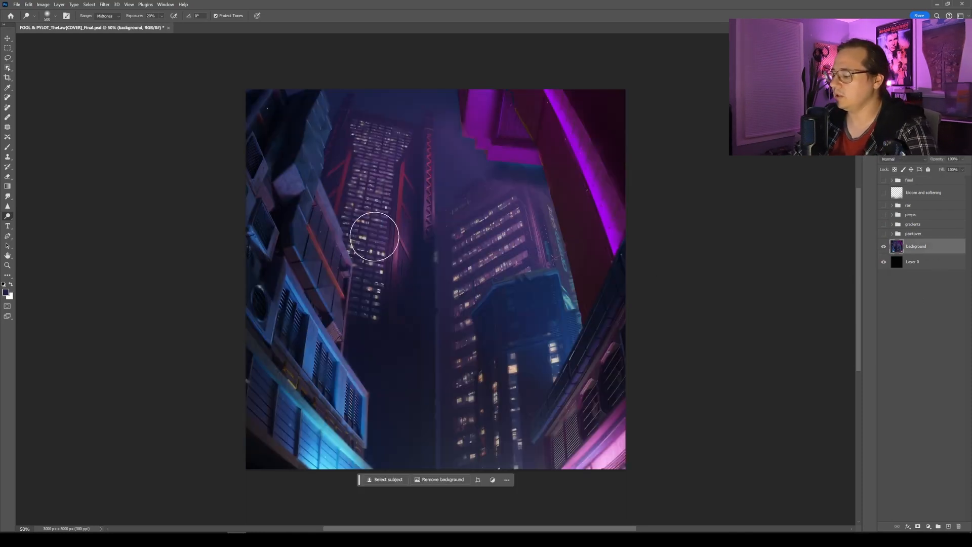
{"action": "key", "text": "ctrl+plus"}
{"action": "key", "text": "ctrl+plus"}
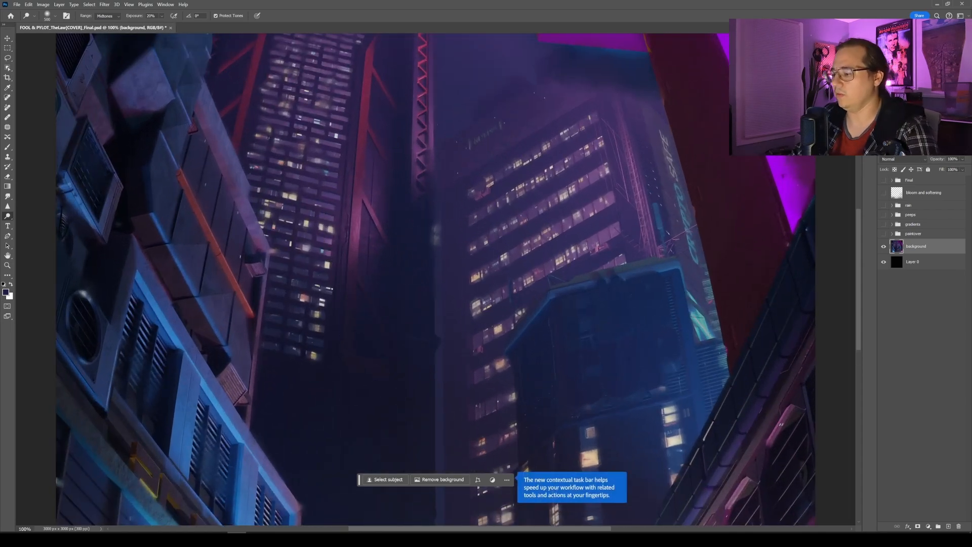
{"action": "mouse_move", "coordinate": [634, 267]}
{"action": "left_mouse_down"}
{"action": "mouse_move", "coordinate": [498, 425]}
{"action": "mouse_move", "coordinate": [621, 289]}
{"action": "mouse_move", "coordinate": [678, 310]}
{"action": "left_mouse_up"}
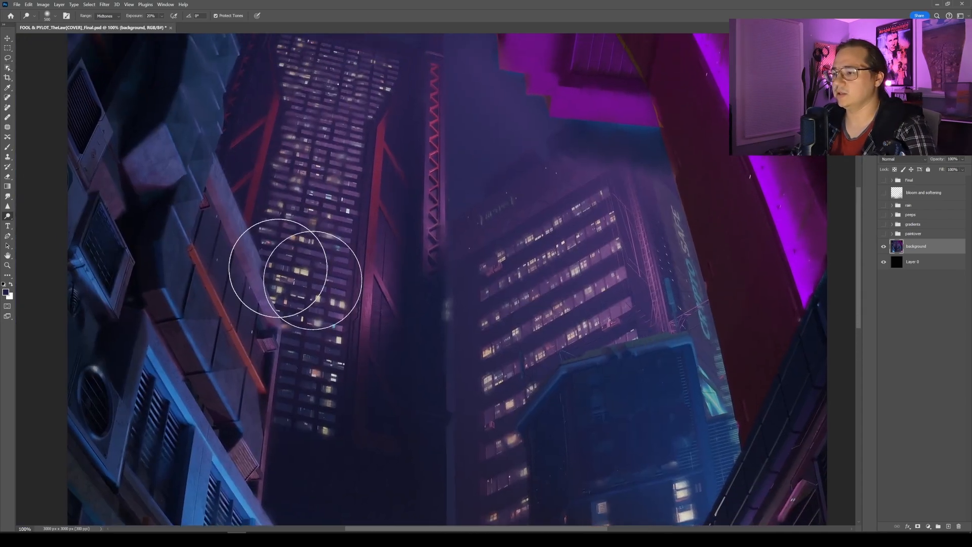
{"action": "left_click_drag", "start_coordinate": [388, 222], "coordinate": [457, 317]}
{"action": "key", "text": "ctrl+plus"}
{"action": "key", "text": "ctrl+plus"}
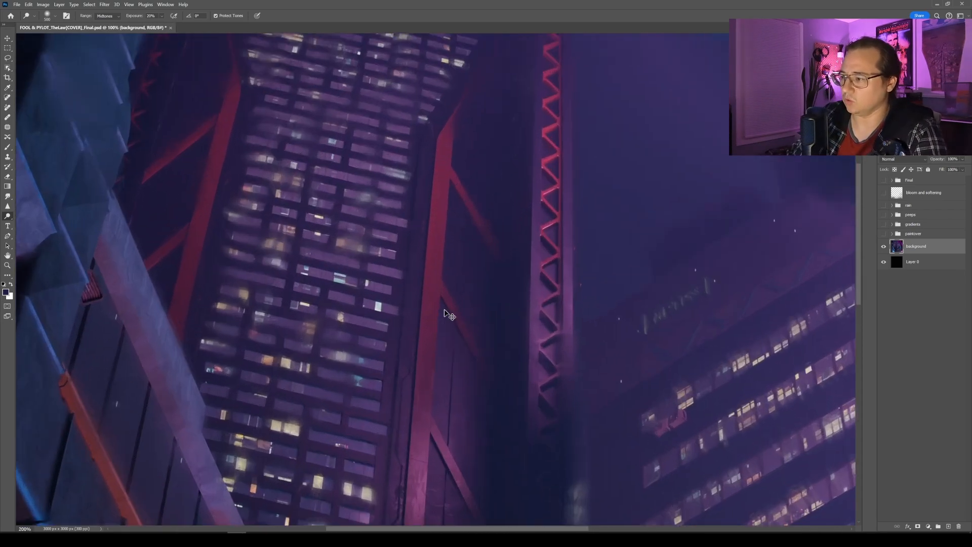
Choose the Smudge tool with the first brush in the Ultimate Brush Pack's SMUDGE folder and reduce its size
{"action": "key", "text": "b"}
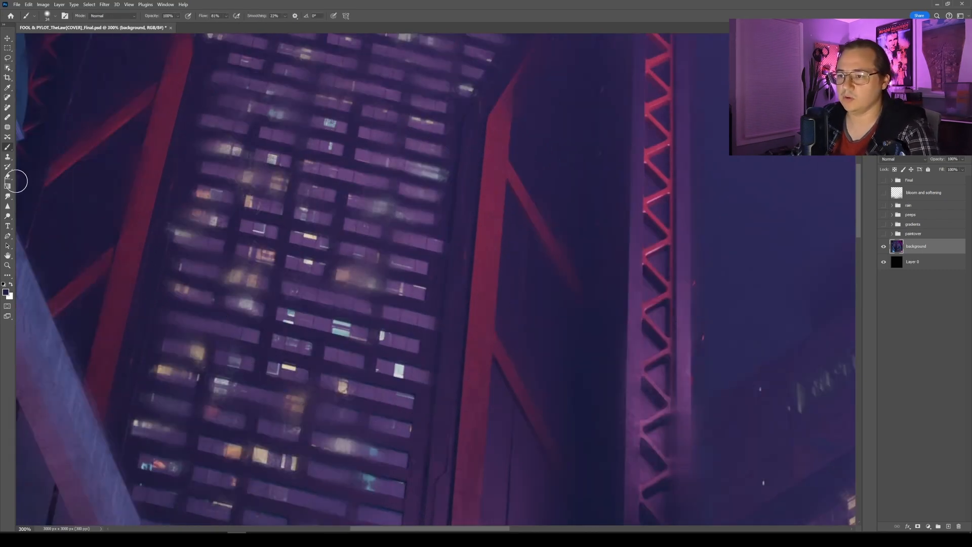
{"action": "left_click", "coordinate": [8, 197]}
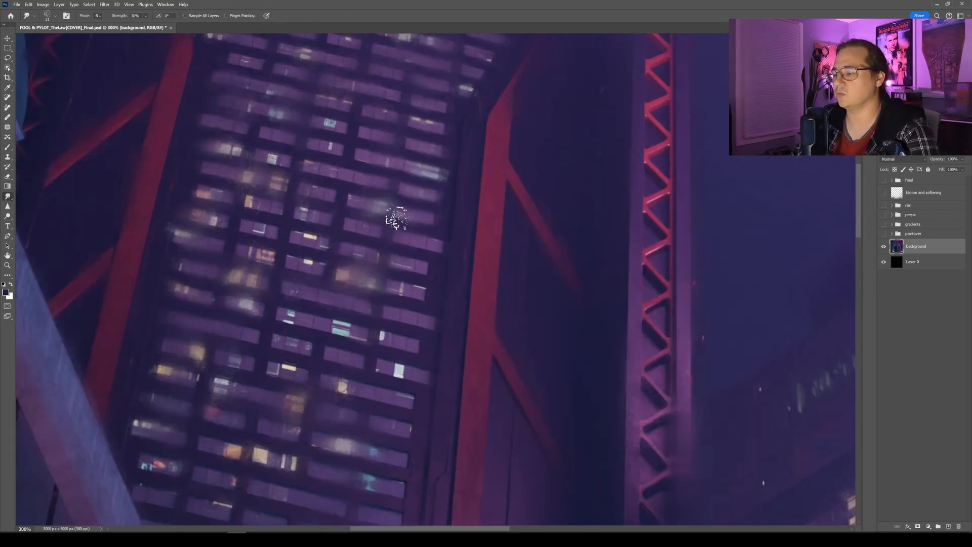
{"action": "right_click", "coordinate": [437, 212]}
{"action": "left_click", "coordinate": [460, 336]}
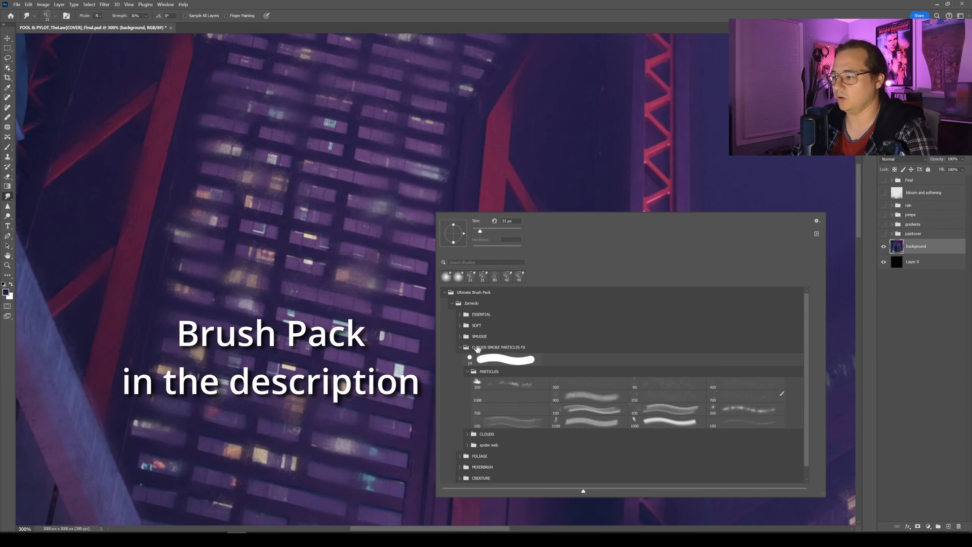
{"action": "left_click", "coordinate": [460, 347]}
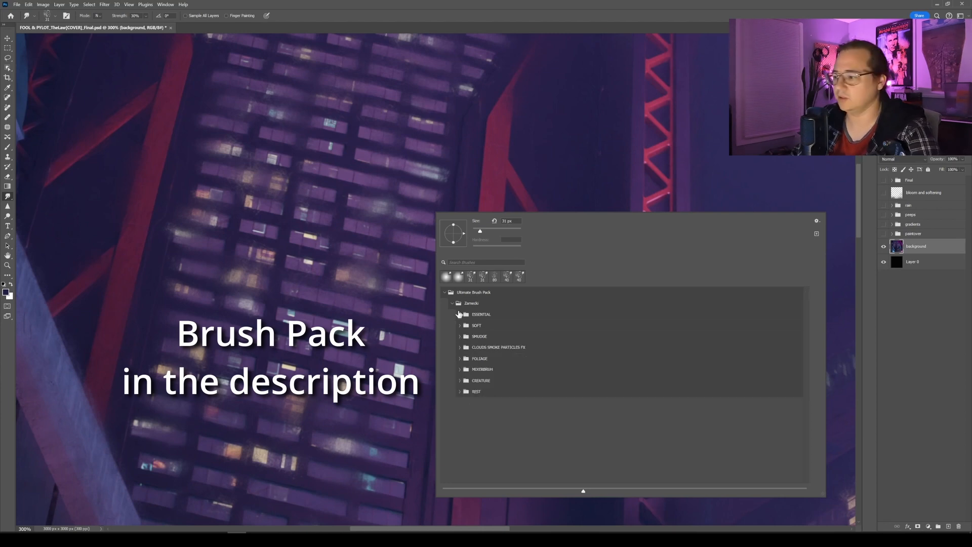
{"action": "left_click", "coordinate": [460, 336]}
{"action": "left_click", "coordinate": [501, 348]}
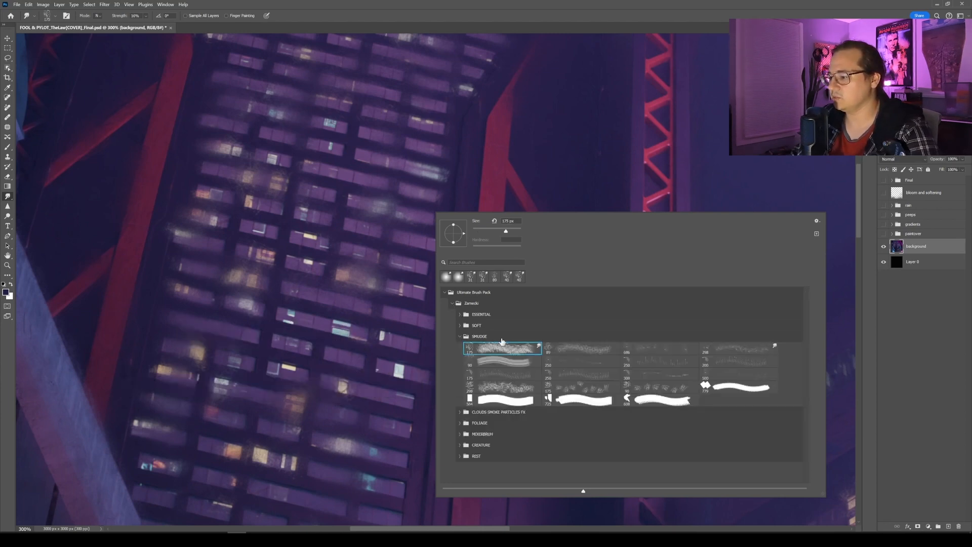
{"action": "left_click_drag", "start_coordinate": [502, 232], "coordinate": [490, 232]}
{"action": "left_click", "coordinate": [485, 183]}
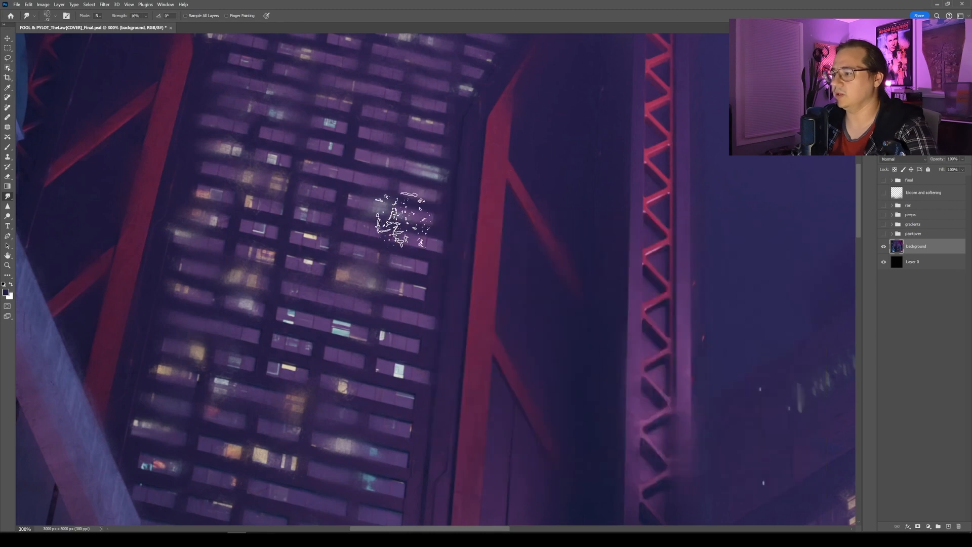
Check the current smudge brush settings and lower the Smudge strength to 11%
{"action": "right_click", "coordinate": [440, 209]}
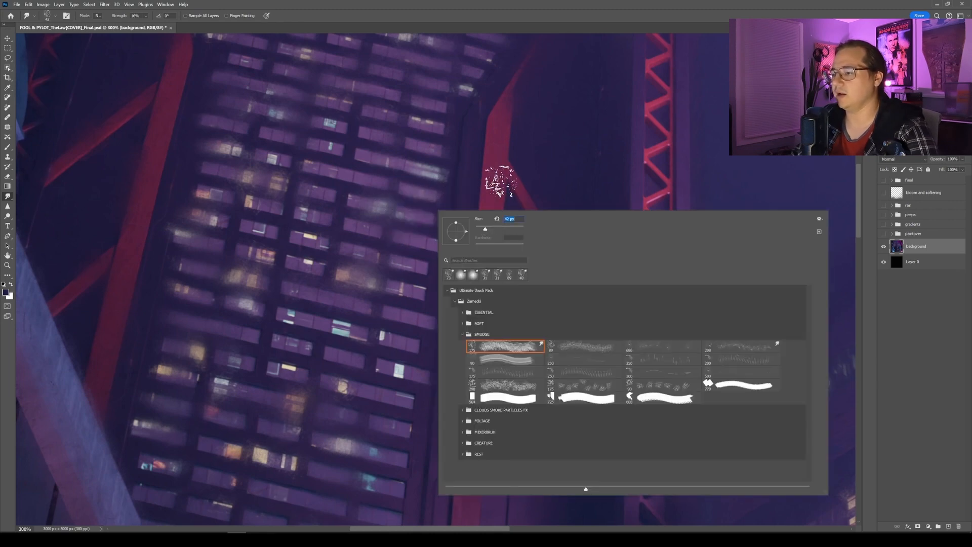
{"action": "key", "text": "Return"}
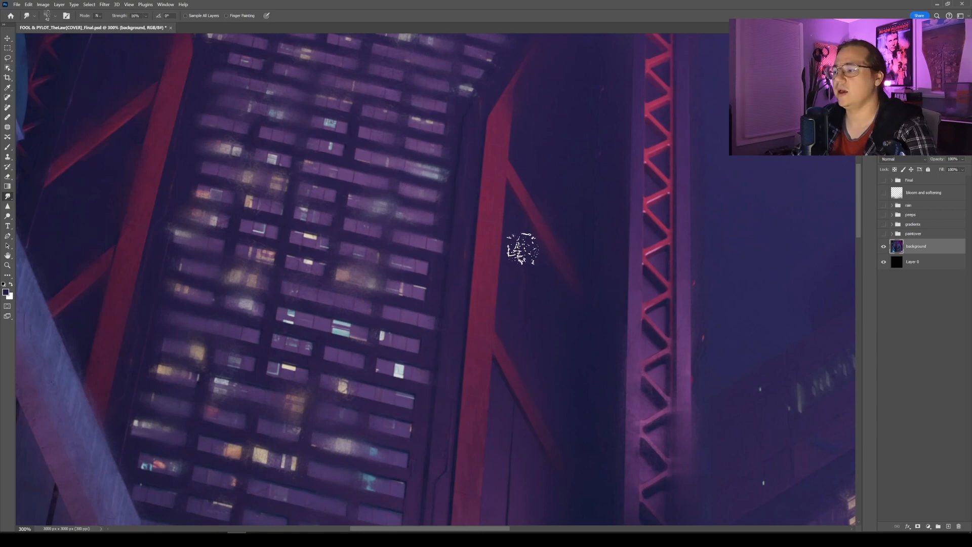
{"action": "left_click_drag", "start_coordinate": [518, 212], "coordinate": [505, 286]}
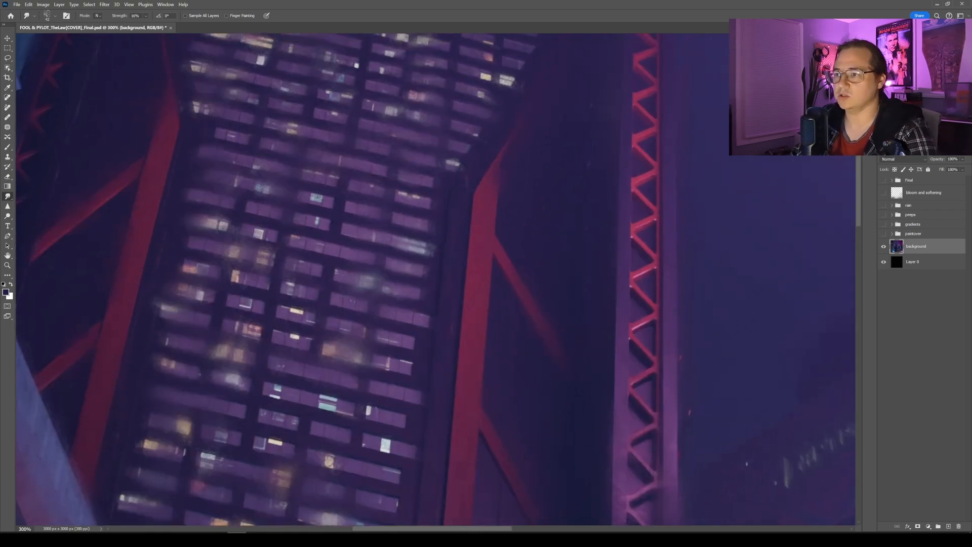
{"action": "left_click_drag", "start_coordinate": [121, 16], "coordinate": [119, 16]}
Examine the painted details of the background's dark blue and red buildings, including the vents and wall panels, and the overall composition
{"action": "left_click_drag", "start_coordinate": [152, 289], "coordinate": [480, 354]}
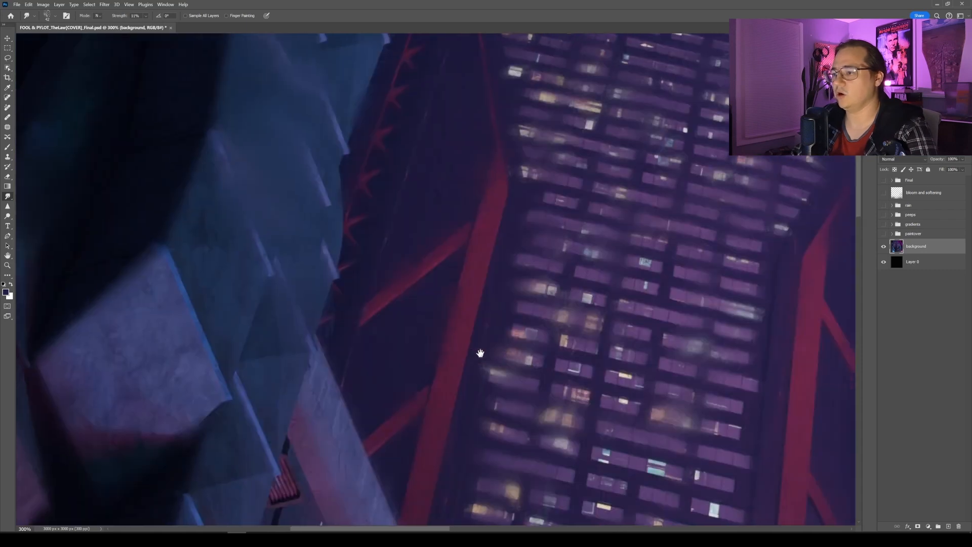
{"action": "left_click_drag", "start_coordinate": [343, 197], "coordinate": [506, 94]}
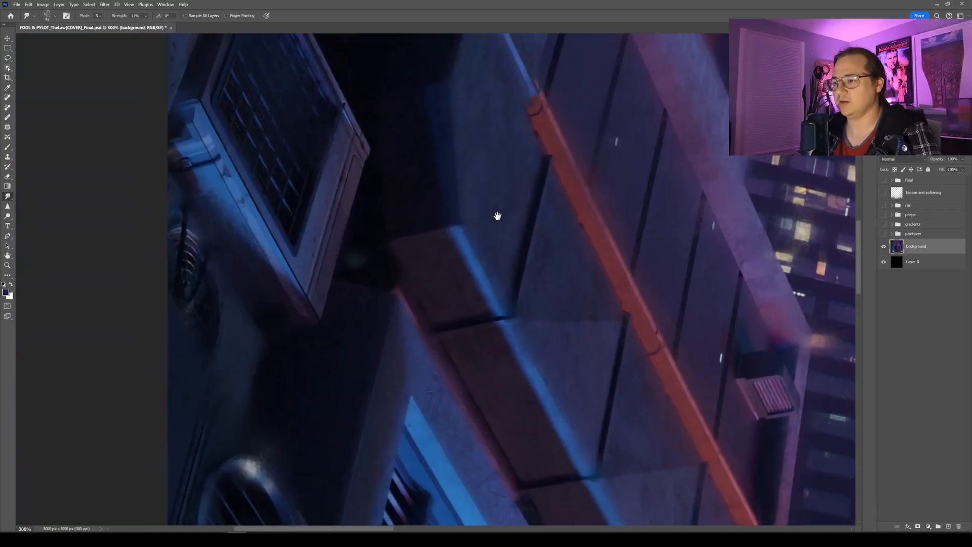
{"action": "mouse_move", "coordinate": [498, 319]}
{"action": "left_mouse_down"}
{"action": "mouse_move", "coordinate": [492, 199]}
{"action": "mouse_move", "coordinate": [561, 104]}
{"action": "left_mouse_up"}
{"action": "mouse_move", "coordinate": [587, 213]}
{"action": "left_mouse_down"}
{"action": "mouse_move", "coordinate": [612, 239]}
{"action": "mouse_move", "coordinate": [654, 371]}
{"action": "left_mouse_up"}
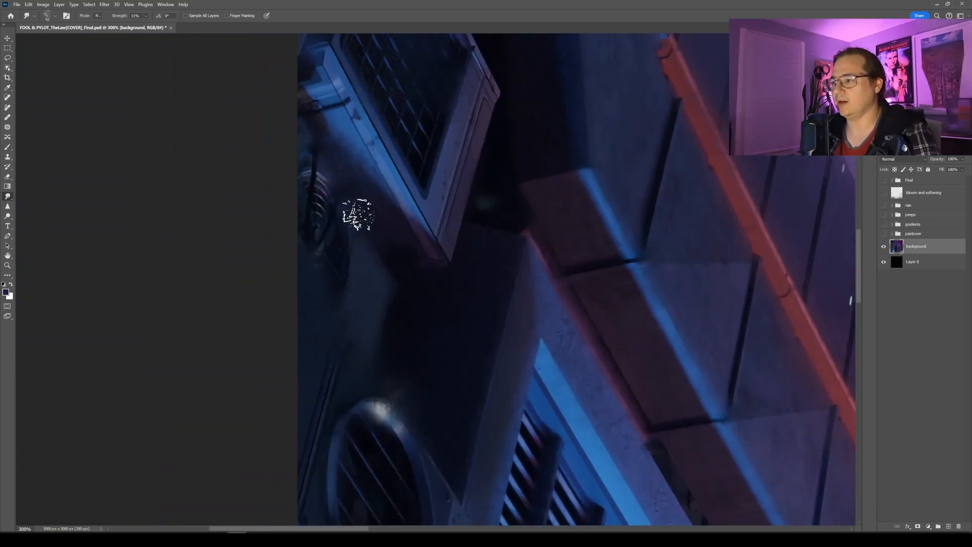
{"action": "left_click_drag", "start_coordinate": [504, 315], "coordinate": [425, 183]}
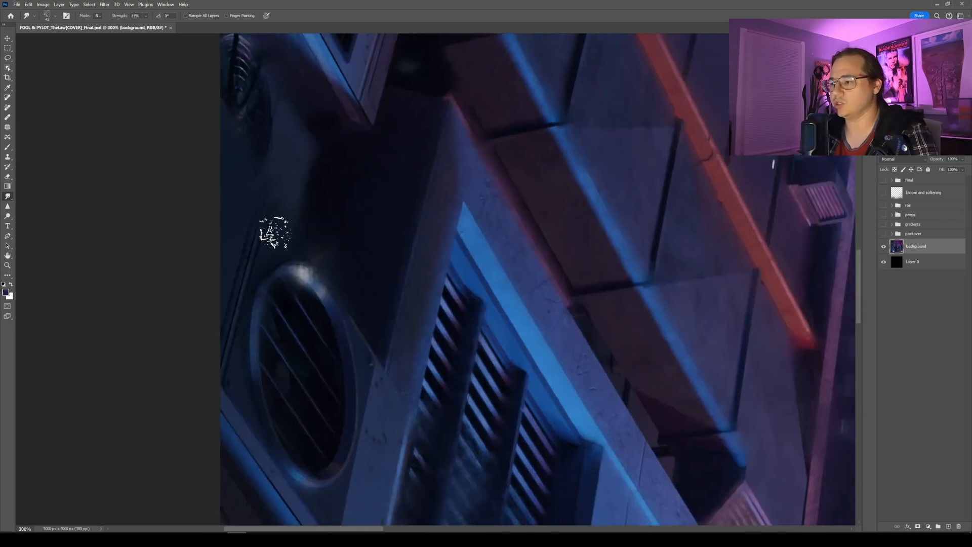
{"action": "mouse_move", "coordinate": [418, 292]}
{"action": "left_mouse_down"}
{"action": "mouse_move", "coordinate": [354, 219]}
{"action": "mouse_move", "coordinate": [215, 148]}
{"action": "left_mouse_up"}
{"action": "left_click_drag", "start_coordinate": [265, 189], "coordinate": [159, 163]}
{"action": "mouse_move", "coordinate": [405, 361]}
{"action": "left_mouse_down"}
{"action": "mouse_move", "coordinate": [502, 212]}
{"action": "mouse_move", "coordinate": [512, 328]}
{"action": "mouse_move", "coordinate": [422, 150]}
{"action": "left_mouse_up"}
{"action": "key", "text": "ctrl+minus"}
{"action": "key", "text": "ctrl+minus"}
{"action": "key", "text": "ctrl+minus"}
{"action": "left_click_drag", "start_coordinate": [544, 268], "coordinate": [527, 329]}
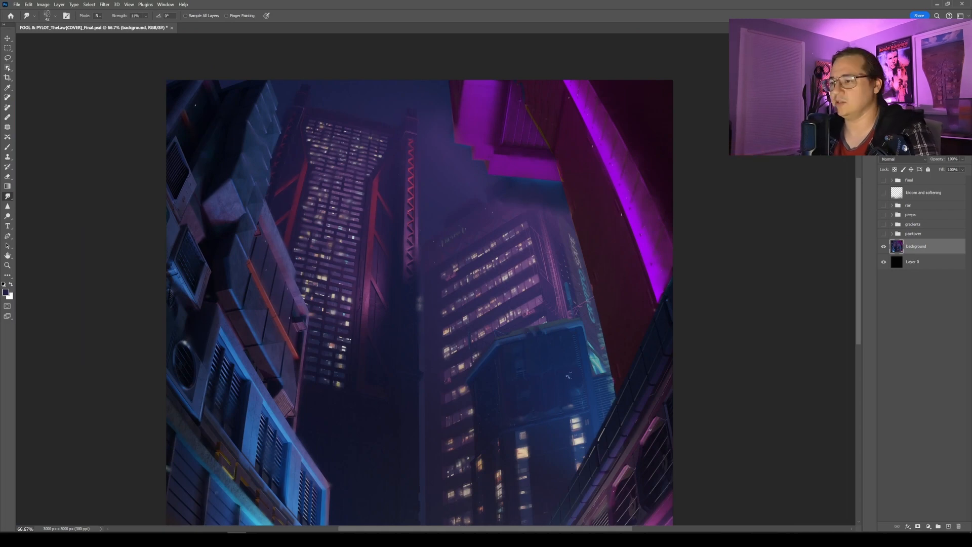
Expand the gradients group and hide Layer 46 and Layer 45 to compare the city without the gradients
{"action": "left_click", "coordinate": [892, 224]}
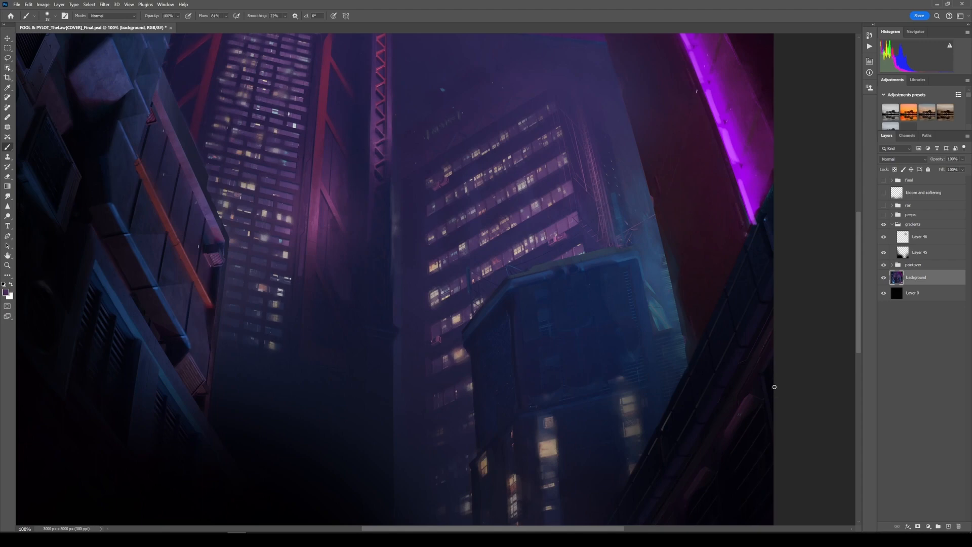
{"action": "key", "text": "ctrl+minus"}
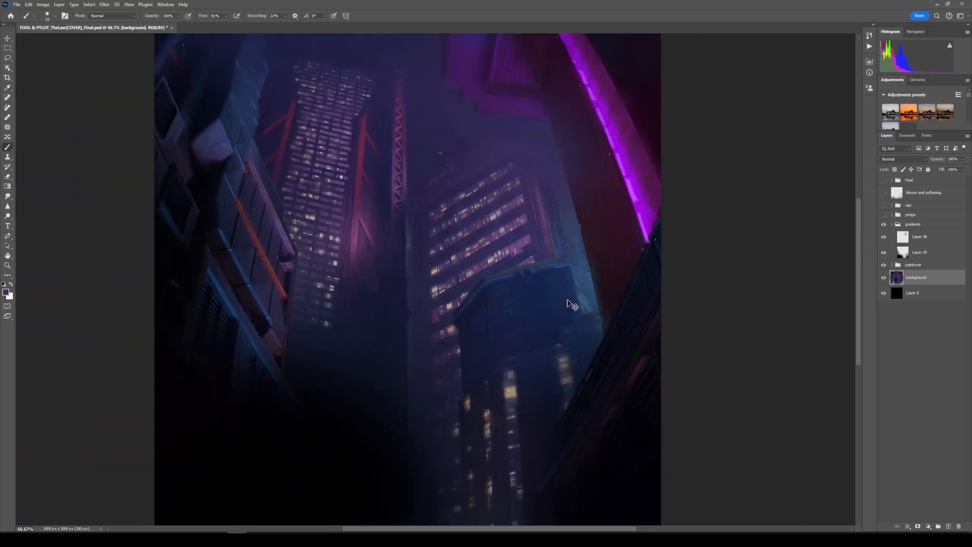
{"action": "left_click_drag", "start_coordinate": [572, 192], "coordinate": [586, 227]}
{"action": "left_click", "coordinate": [884, 238]}
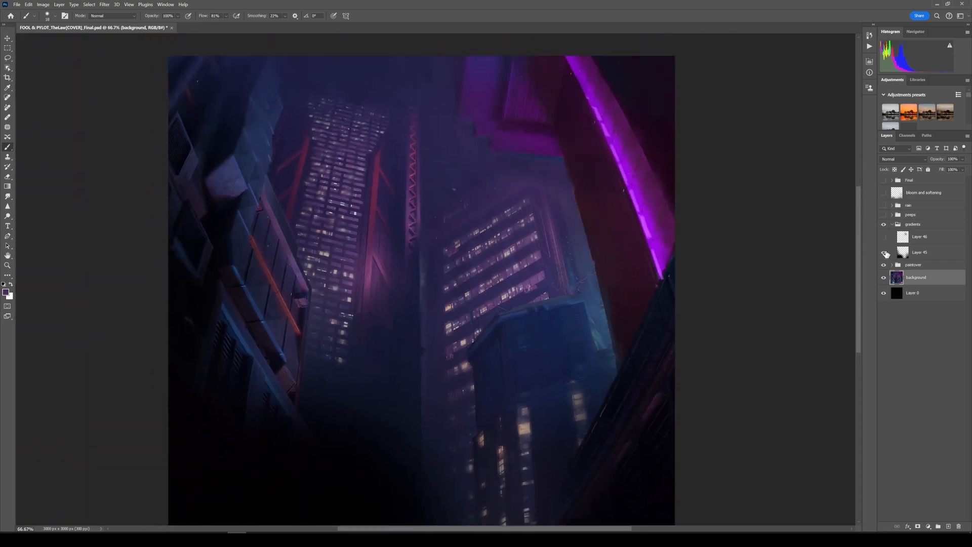
{"action": "left_click", "coordinate": [884, 252]}
{"action": "left_click_drag", "start_coordinate": [626, 337], "coordinate": [641, 261]}
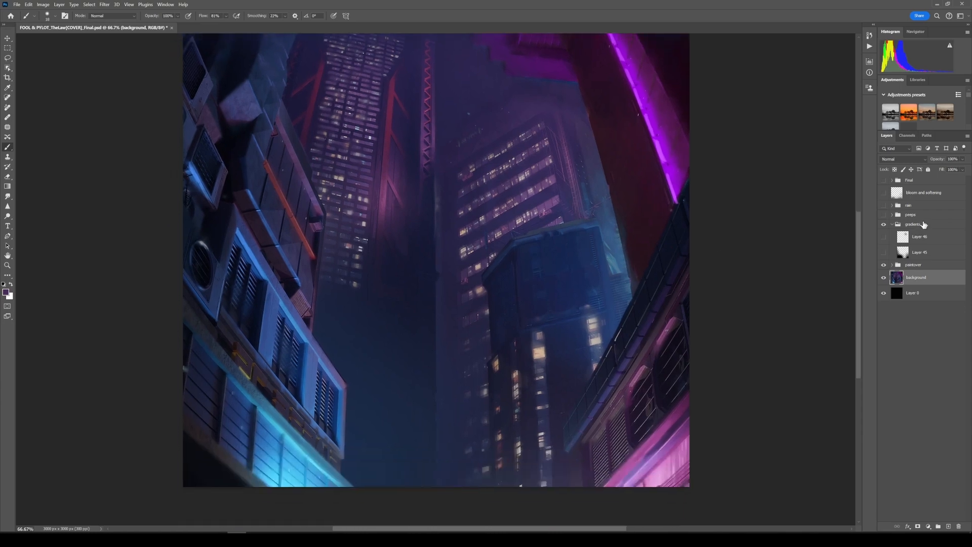
Switch to full-screen display, show Layer 45 and Layer 46 again, and collapse the gradients group
{"action": "key", "text": "f"}
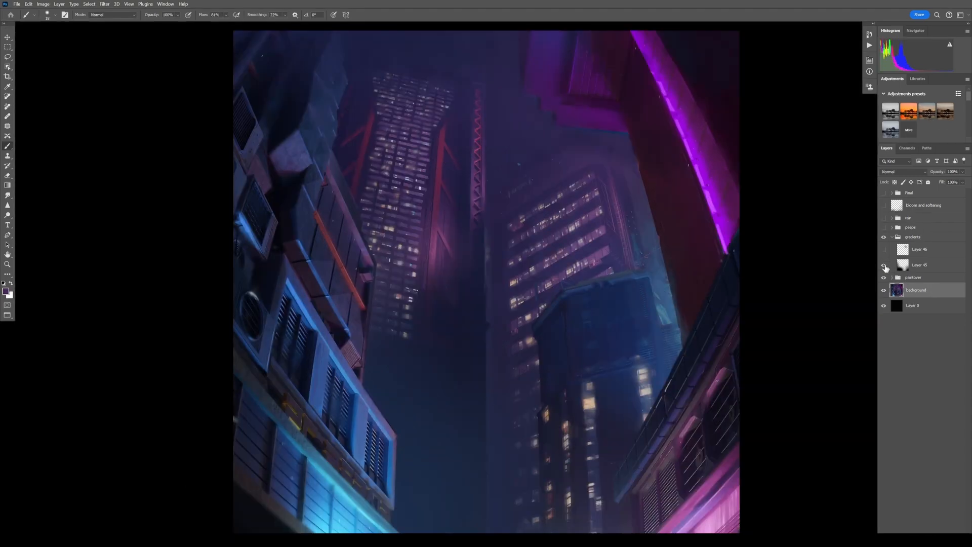
{"action": "left_click", "coordinate": [884, 265]}
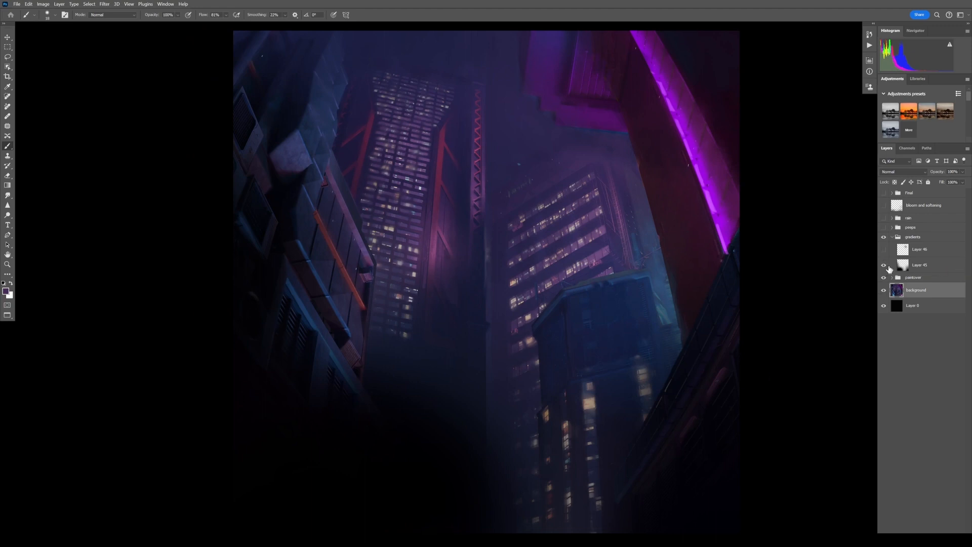
{"action": "left_click", "coordinate": [883, 250]}
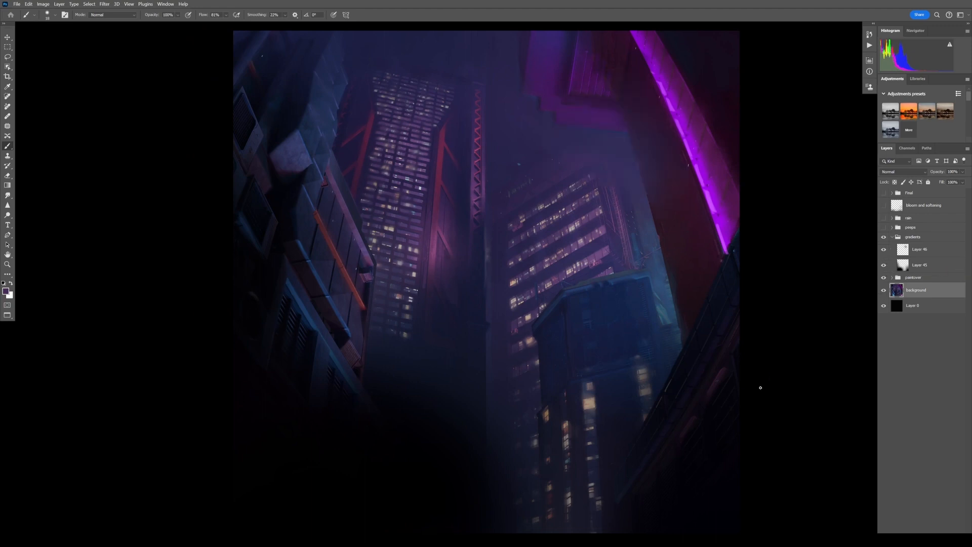
{"action": "left_click", "coordinate": [892, 237]}
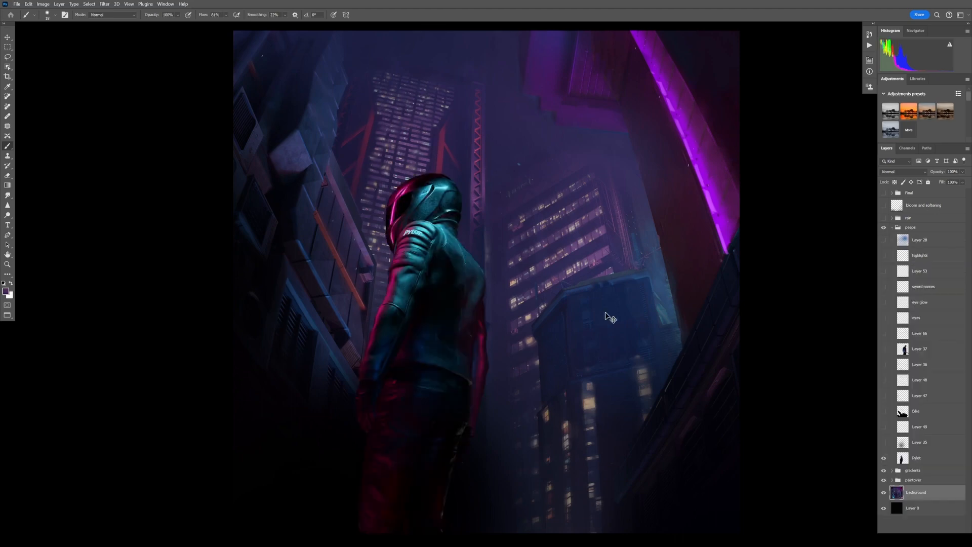
Examine the helmeted rider's figure and lighting against the city background
{"action": "scroll", "coordinate": [607, 315], "scroll_direction": "up", "scroll_amount": 2, "text": "alt"}
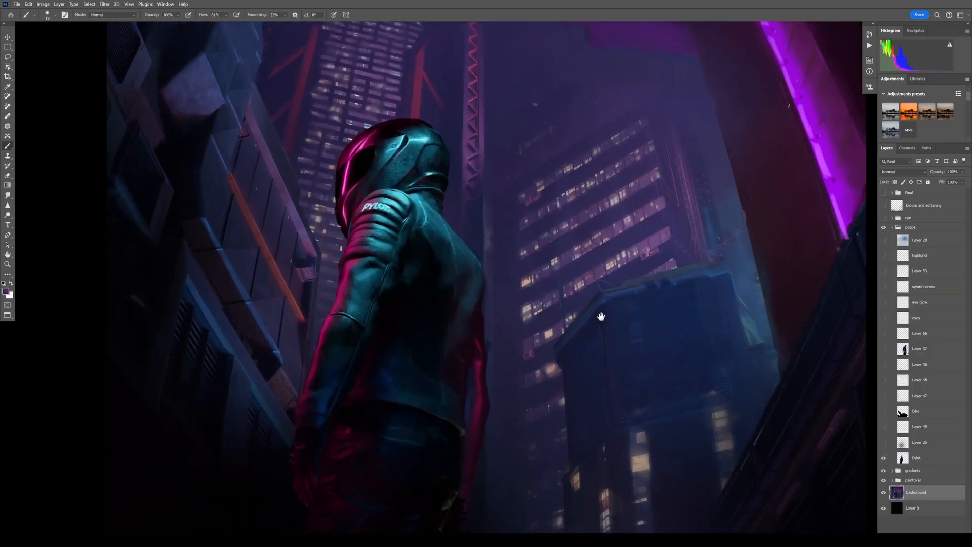
{"action": "left_click_drag", "start_coordinate": [571, 352], "coordinate": [590, 315]}
{"action": "left_click_drag", "start_coordinate": [641, 395], "coordinate": [641, 433]}
{"action": "left_click_drag", "start_coordinate": [429, 457], "coordinate": [443, 449]}
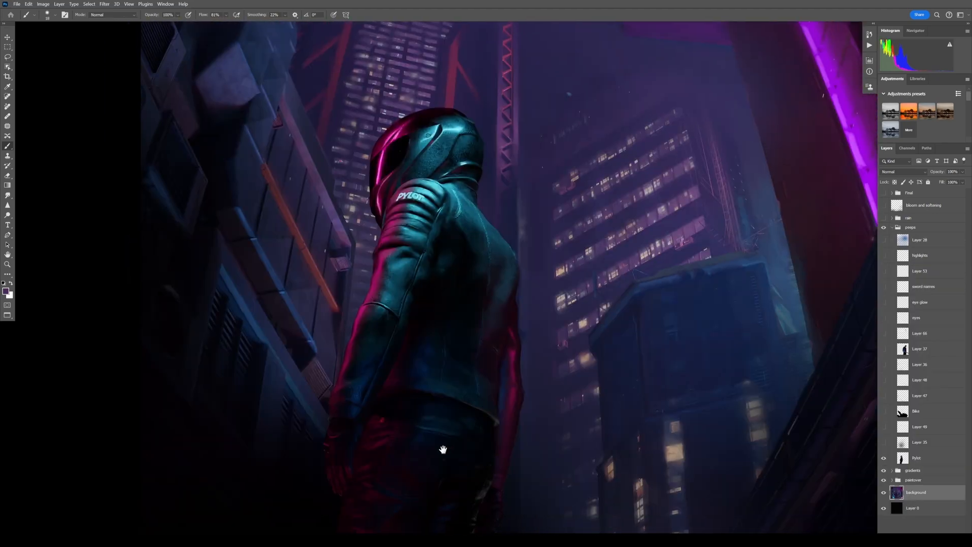
{"action": "left_click_drag", "start_coordinate": [645, 419], "coordinate": [630, 333]}
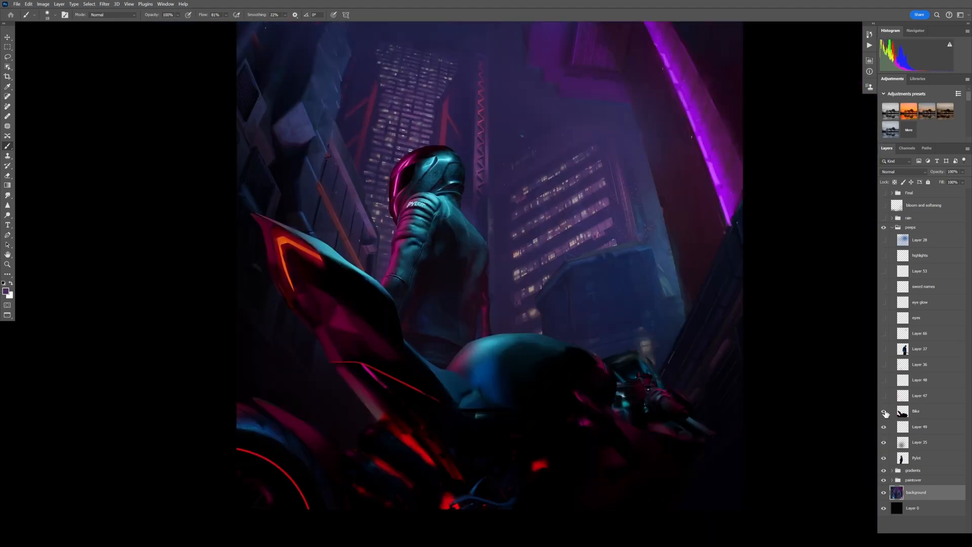
Show Layer 47, Layer 48 and Layer 36 above the bike in the peeps group
{"action": "left_click", "coordinate": [884, 396]}
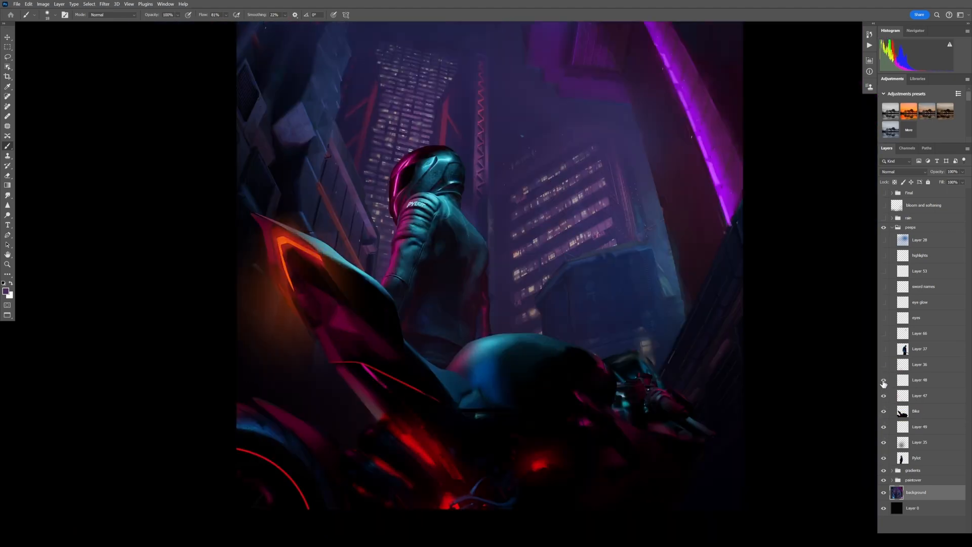
{"action": "left_click", "coordinate": [884, 381]}
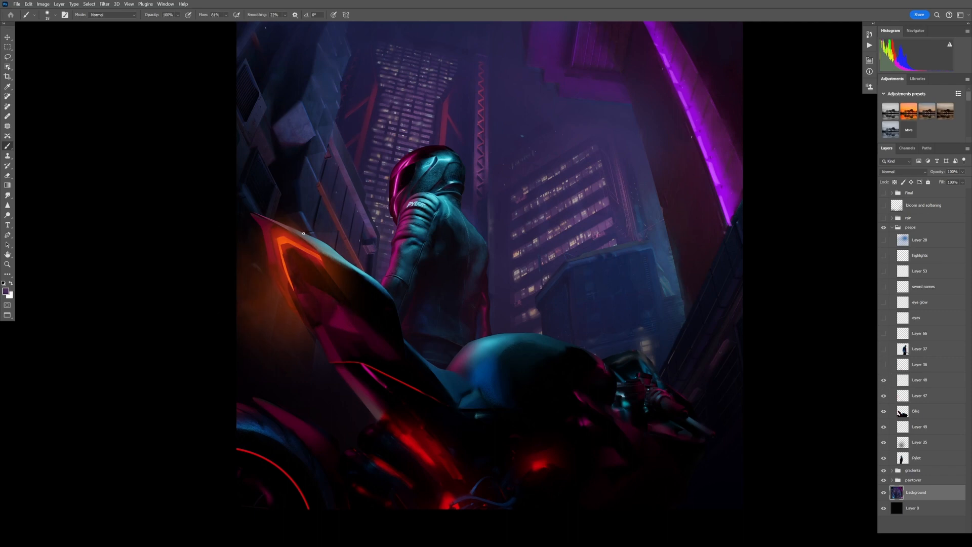
{"action": "left_click", "coordinate": [884, 364]}
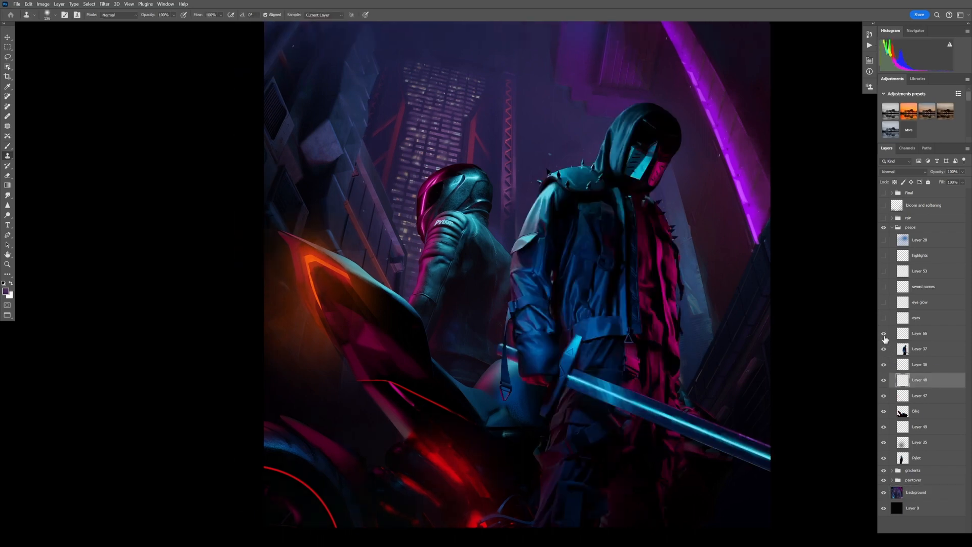
Toggle the layer above Layer 37 to compare its effect, and hide it along with the hooded character's Layer 37
{"action": "left_click", "coordinate": [884, 334]}
{"action": "left_click", "coordinate": [884, 334]}
{"action": "left_click", "coordinate": [884, 334]}
{"action": "left_click", "coordinate": [884, 349]}
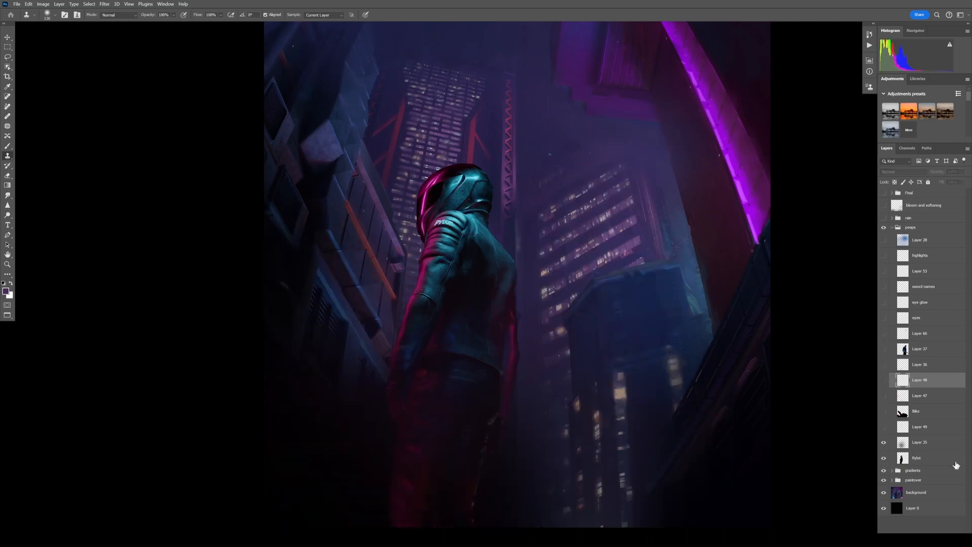
Select the helmeted rider's Pylot layer and examine the jacket's ribbed shoulder, lettering and the helmet up close
{"action": "left_click", "coordinate": [938, 462]}
{"action": "key", "text": "ctrl+plus"}
{"action": "key", "text": "ctrl+plus"}
{"action": "key", "text": "ctrl+plus"}
{"action": "key", "text": "ctrl+plus"}
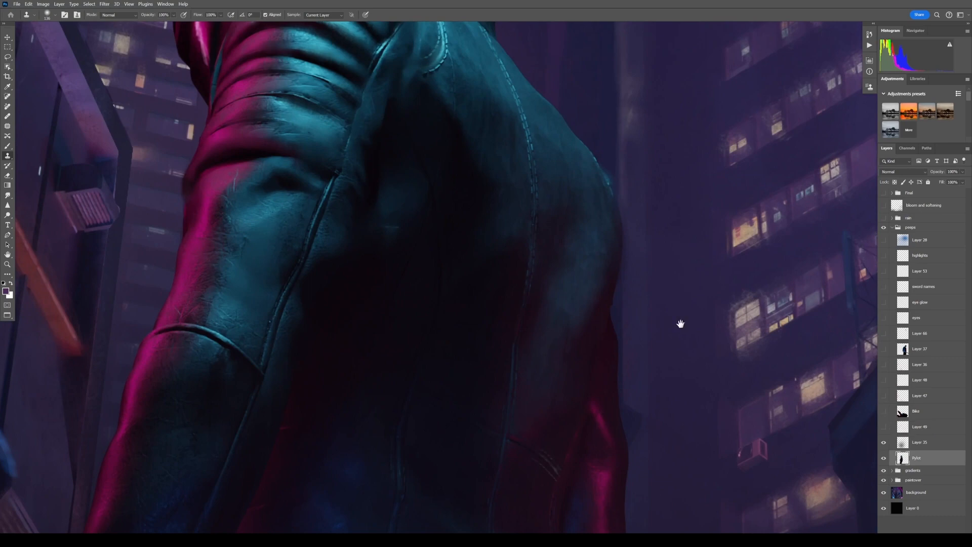
{"action": "left_click_drag", "start_coordinate": [383, 199], "coordinate": [431, 319]}
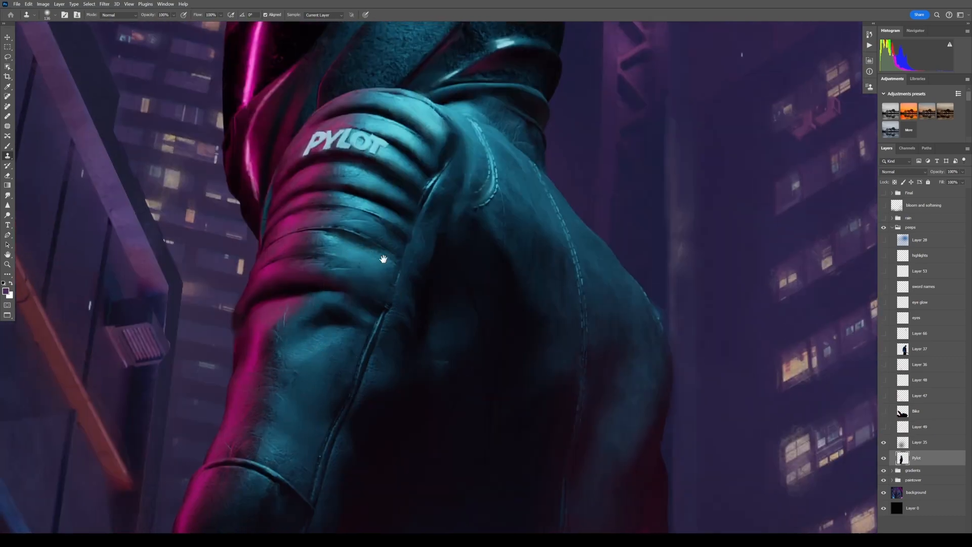
{"action": "left_click_drag", "start_coordinate": [381, 260], "coordinate": [382, 321]}
{"action": "left_click_drag", "start_coordinate": [405, 223], "coordinate": [425, 327]}
{"action": "scroll", "coordinate": [521, 343], "scroll_direction": "down", "scroll_amount": 3}
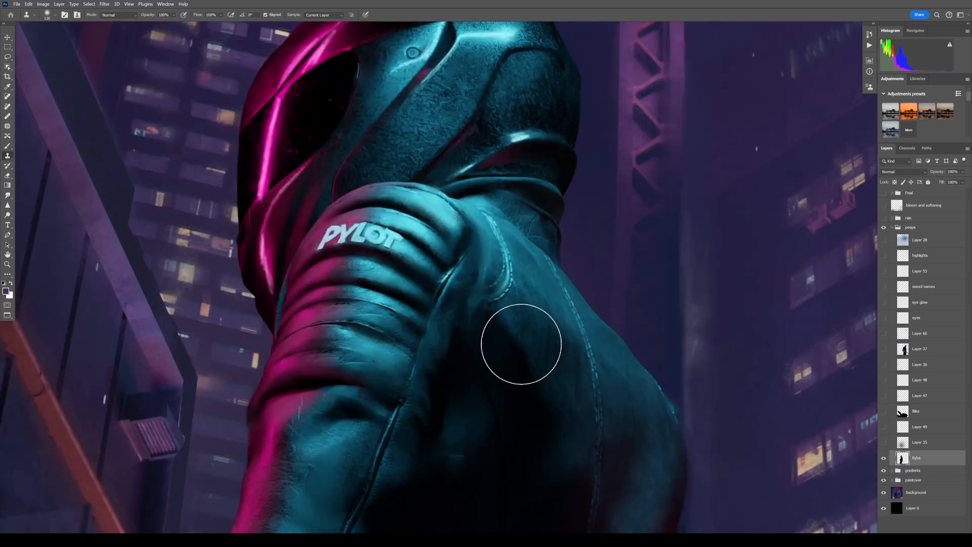
Choose the Brush tool and examine the rider's jacket closely, from the sleeve creases and seams down to the waist
{"action": "key", "text": "b"}
{"action": "scroll", "coordinate": [549, 321], "scroll_direction": "down", "scroll_amount": 8}
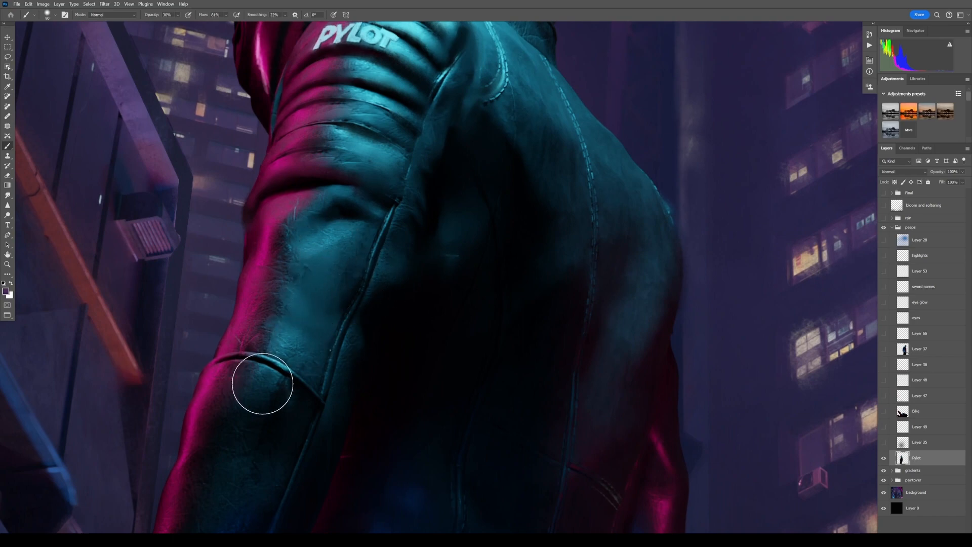
{"action": "left_click_drag", "start_coordinate": [262, 383], "coordinate": [373, 284]}
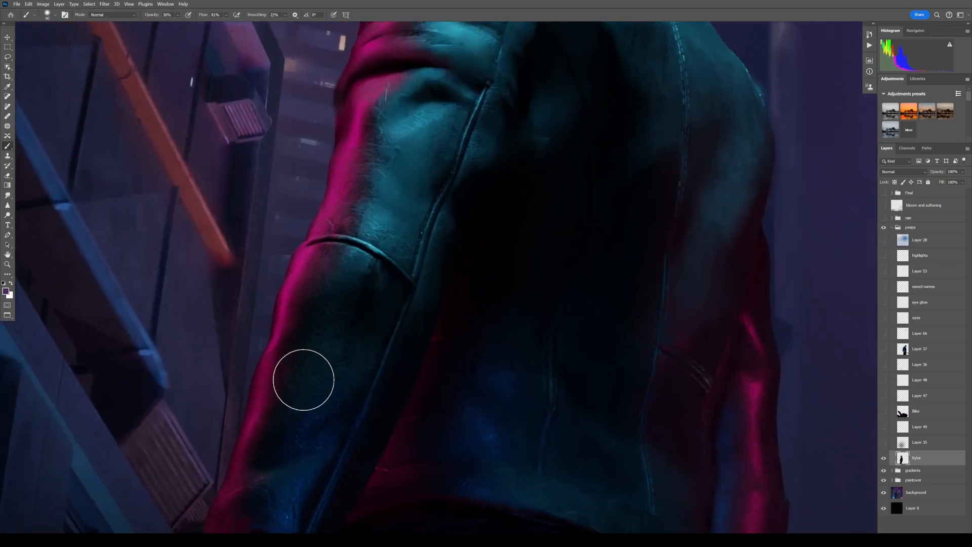
{"action": "left_click_drag", "start_coordinate": [603, 351], "coordinate": [532, 120]}
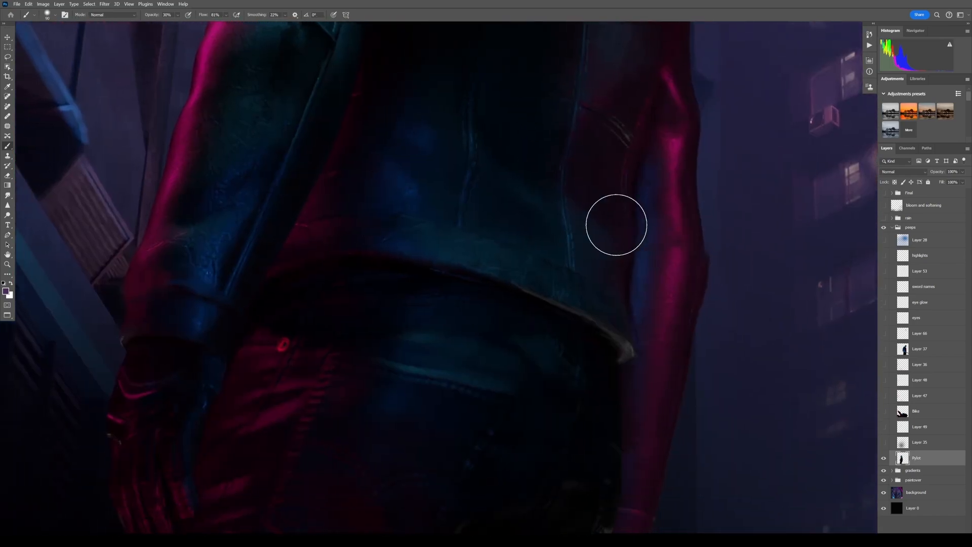
{"action": "left_click_drag", "start_coordinate": [616, 225], "coordinate": [605, 377]}
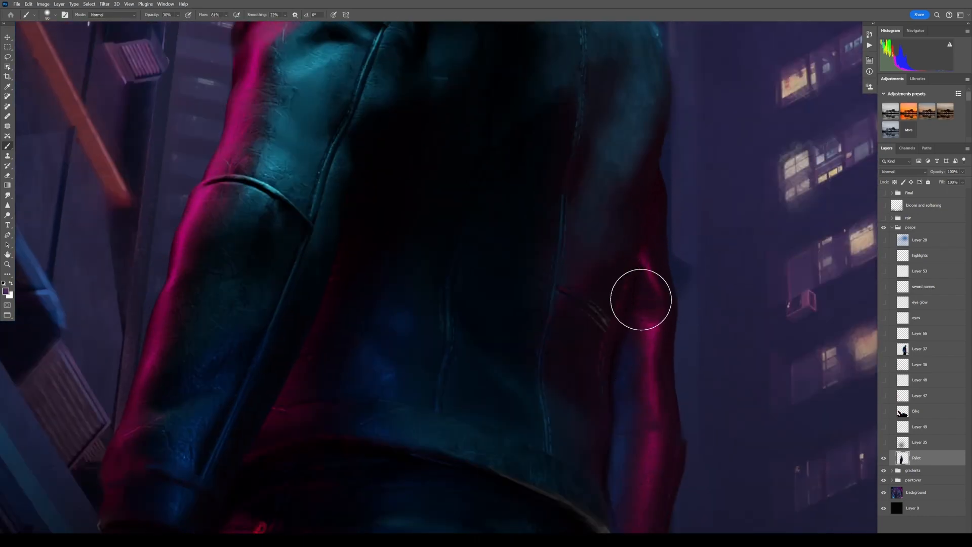
{"action": "left_click_drag", "start_coordinate": [571, 211], "coordinate": [577, 441]}
{"action": "left_click_drag", "start_coordinate": [582, 308], "coordinate": [593, 436]}
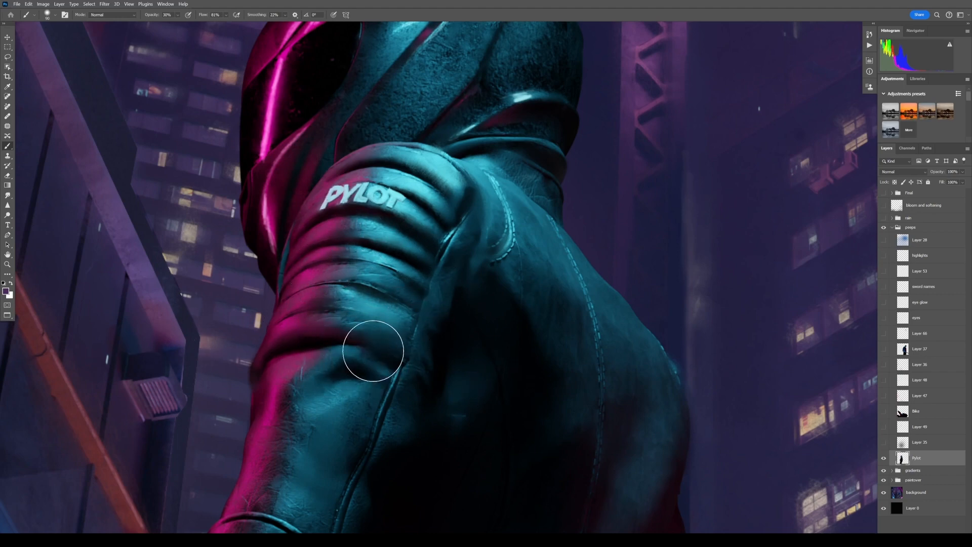
{"action": "left_click_drag", "start_coordinate": [616, 325], "coordinate": [506, 241]}
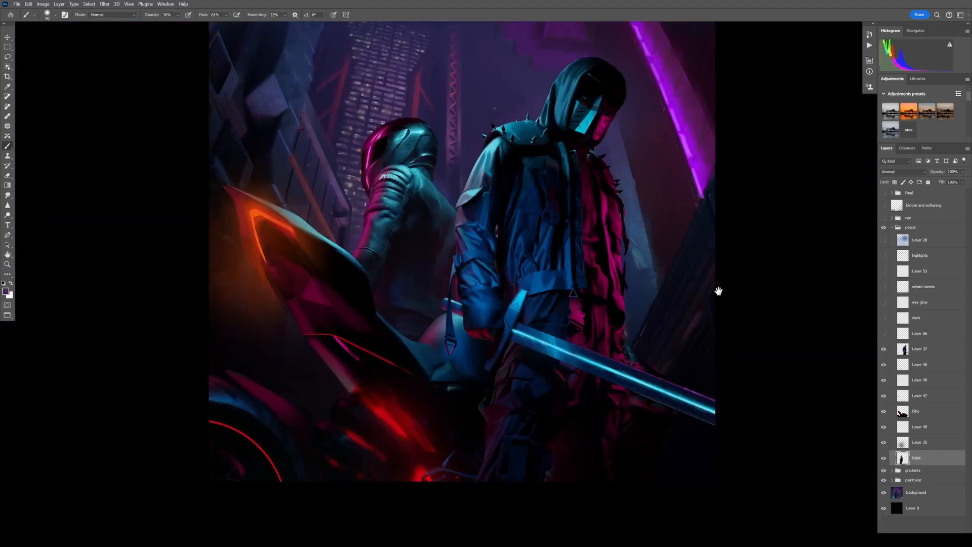
Hide the hooded character's Layer 37 and examine the rounded bike bodywork behind it up close
{"action": "left_click_drag", "start_coordinate": [718, 291], "coordinate": [584, 346]}
{"action": "key", "text": "ctrl+plus"}
{"action": "key", "text": "ctrl+plus"}
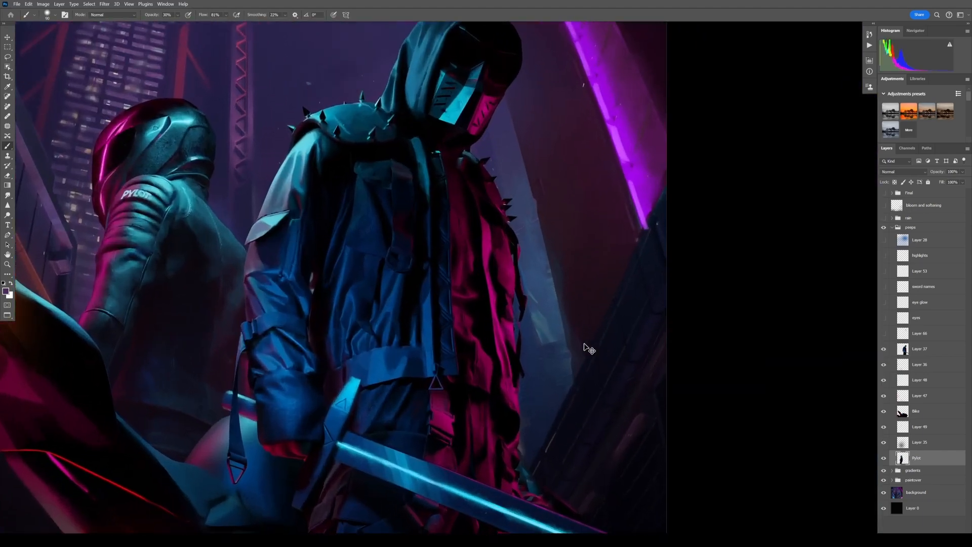
{"action": "left_click", "coordinate": [885, 350]}
{"action": "left_click_drag", "start_coordinate": [184, 369], "coordinate": [486, 185]}
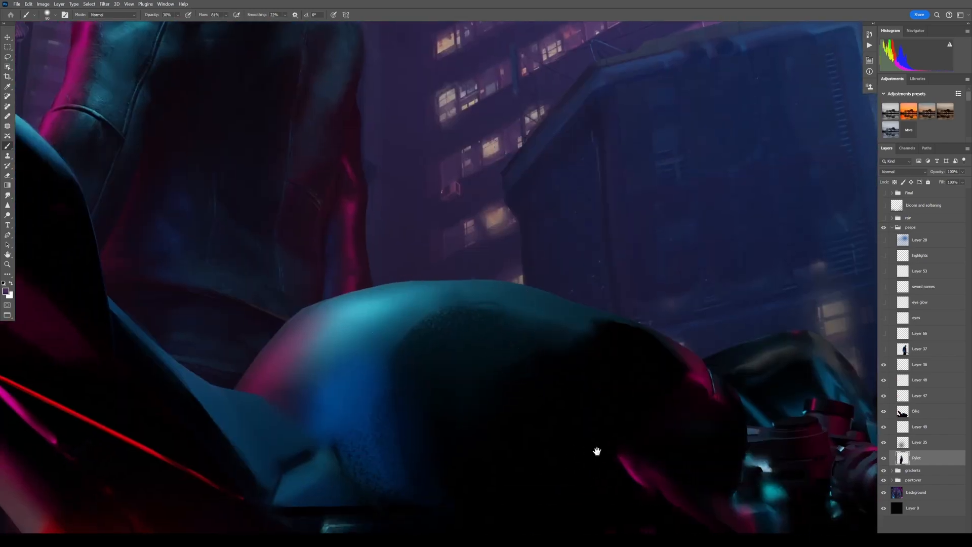
{"action": "left_click_drag", "start_coordinate": [595, 449], "coordinate": [562, 367]}
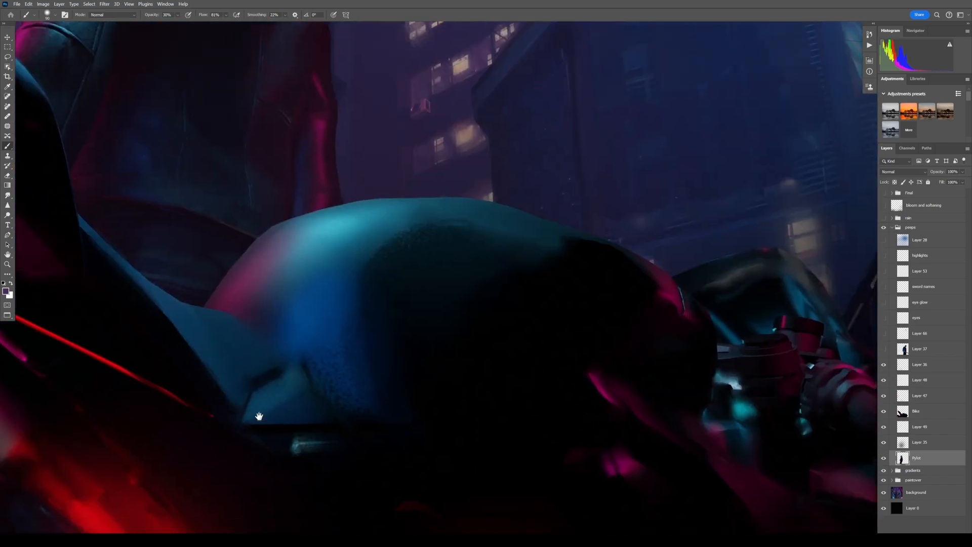
Examine the bike's rounded bodywork, red-lit side and handlebar up close, and compare them with the whole bike and rider
{"action": "left_click_drag", "start_coordinate": [260, 416], "coordinate": [374, 362]}
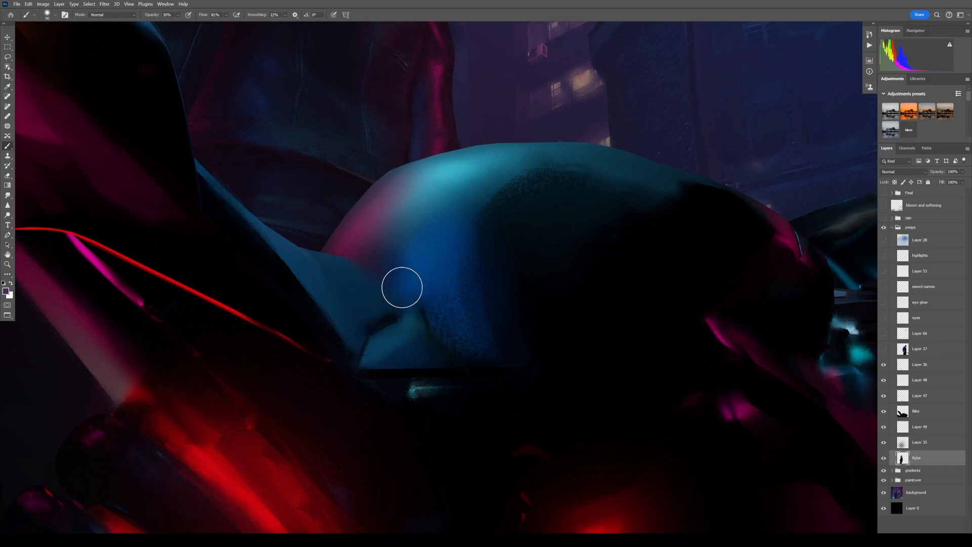
{"action": "left_click_drag", "start_coordinate": [831, 304], "coordinate": [405, 258]}
{"action": "scroll", "coordinate": [430, 254], "scroll_direction": "up", "scroll_amount": 2, "text": "alt"}
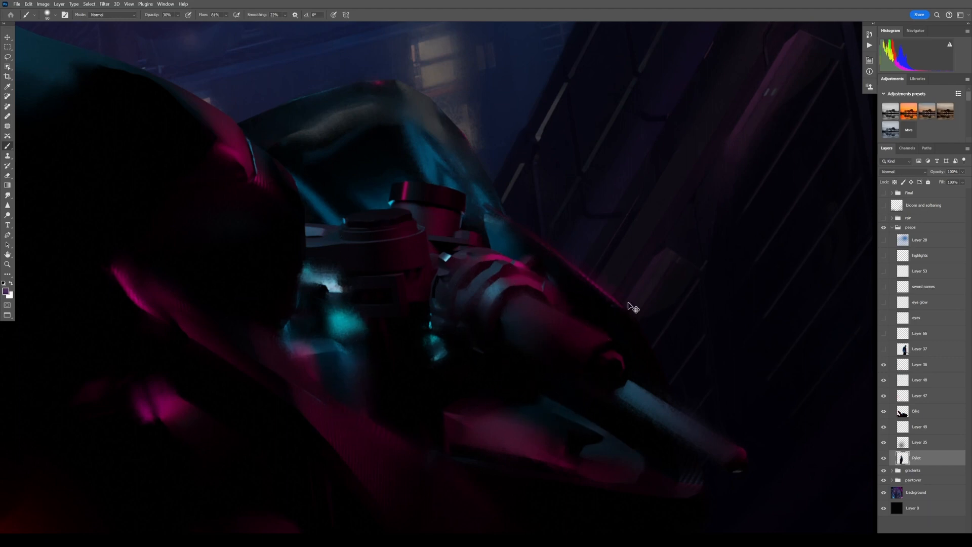
{"action": "scroll", "coordinate": [629, 306], "scroll_direction": "down", "scroll_amount": 3, "text": "alt"}
{"action": "scroll", "coordinate": [628, 303], "scroll_direction": "down", "scroll_amount": 2, "text": "alt"}
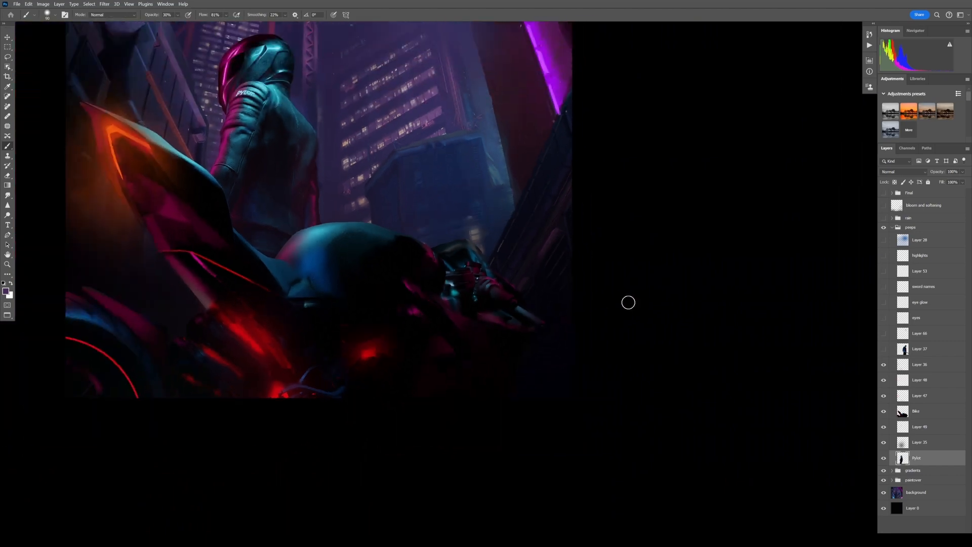
{"action": "left_click_drag", "start_coordinate": [464, 338], "coordinate": [492, 380]}
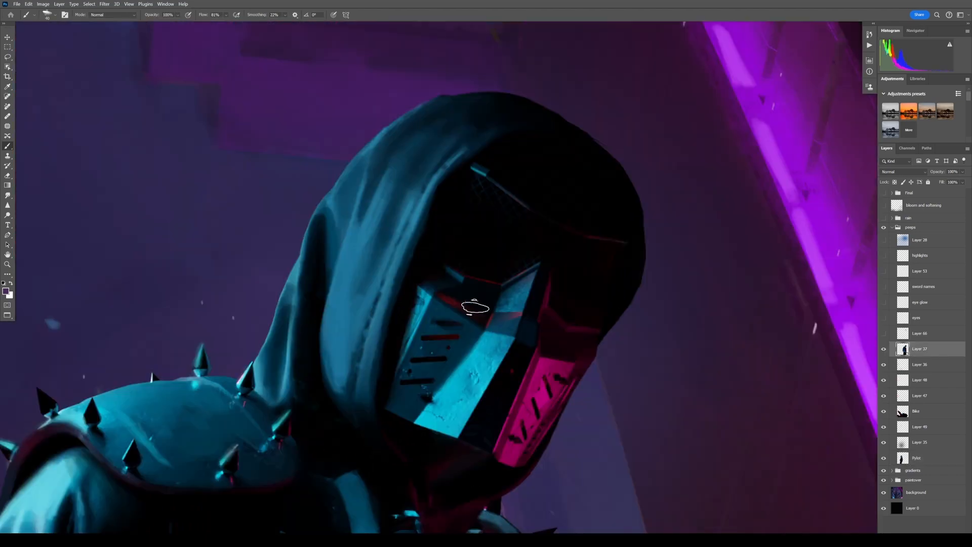
Show Layer 66, the eyes layer and the eye glow layer over the hooded character's mask
{"action": "scroll", "coordinate": [527, 267], "scroll_direction": "down", "scroll_amount": 3}
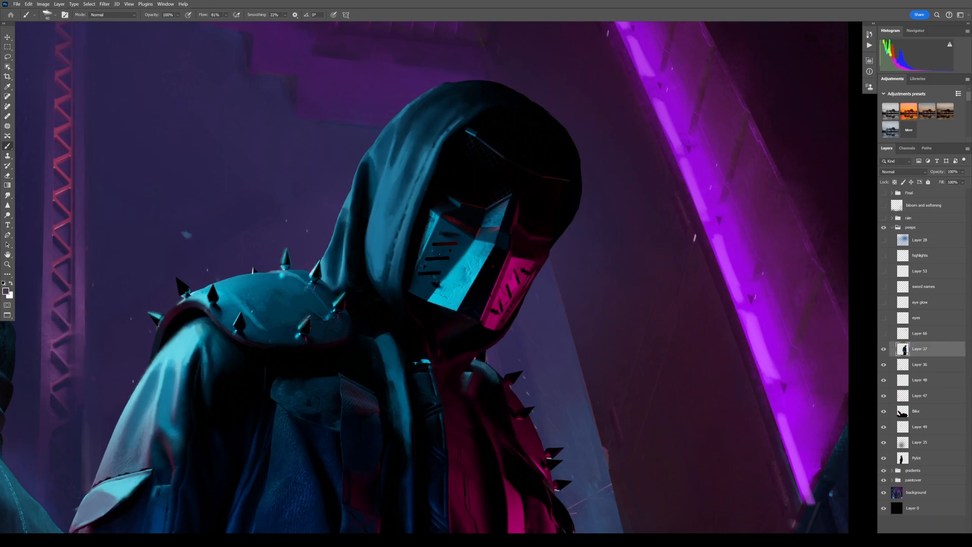
{"action": "left_click", "coordinate": [884, 333]}
{"action": "left_click", "coordinate": [883, 318]}
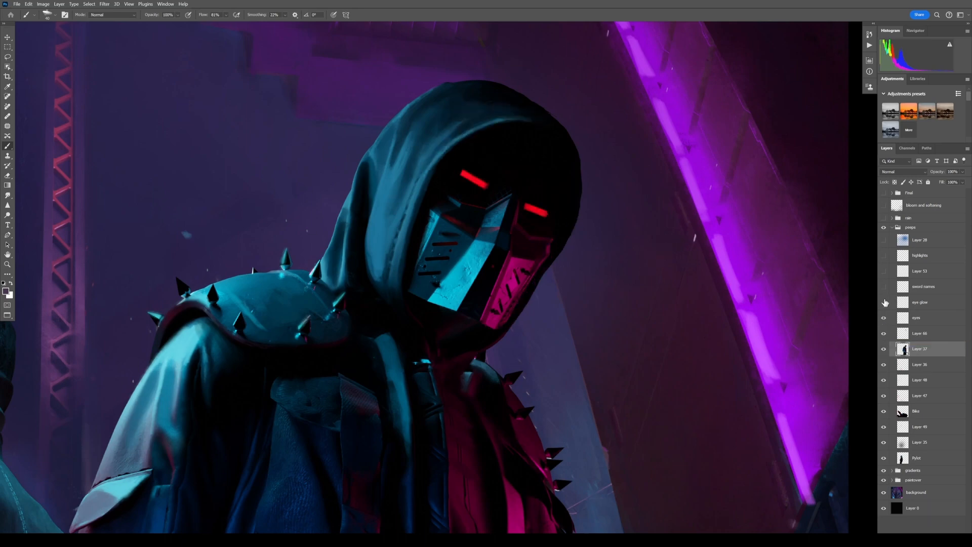
{"action": "left_click", "coordinate": [884, 303]}
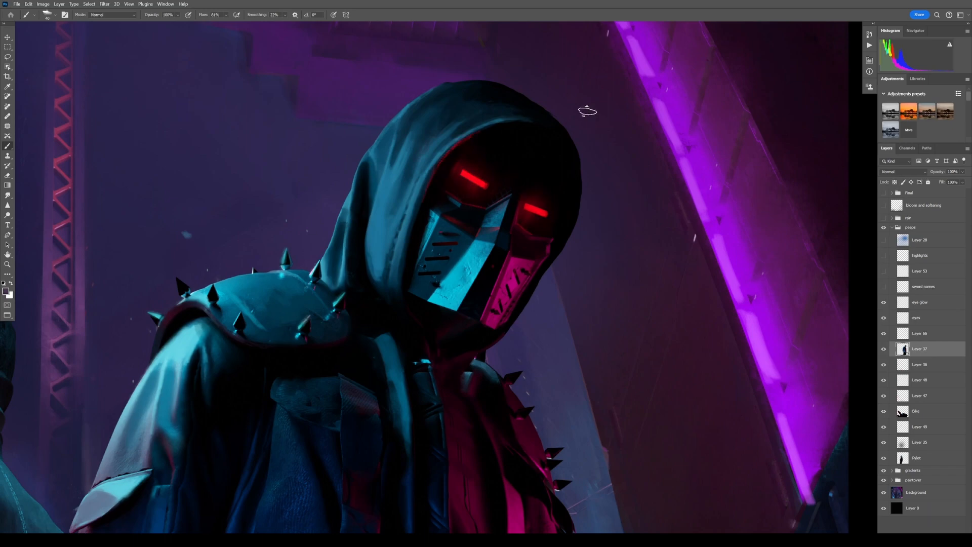
Examine the hooded character's glowing red eyes and mask up close, and view both figures together
{"action": "scroll", "coordinate": [590, 116], "scroll_direction": "up", "scroll_amount": 2, "text": "alt"}
{"action": "left_click_drag", "start_coordinate": [586, 108], "coordinate": [538, 197]}
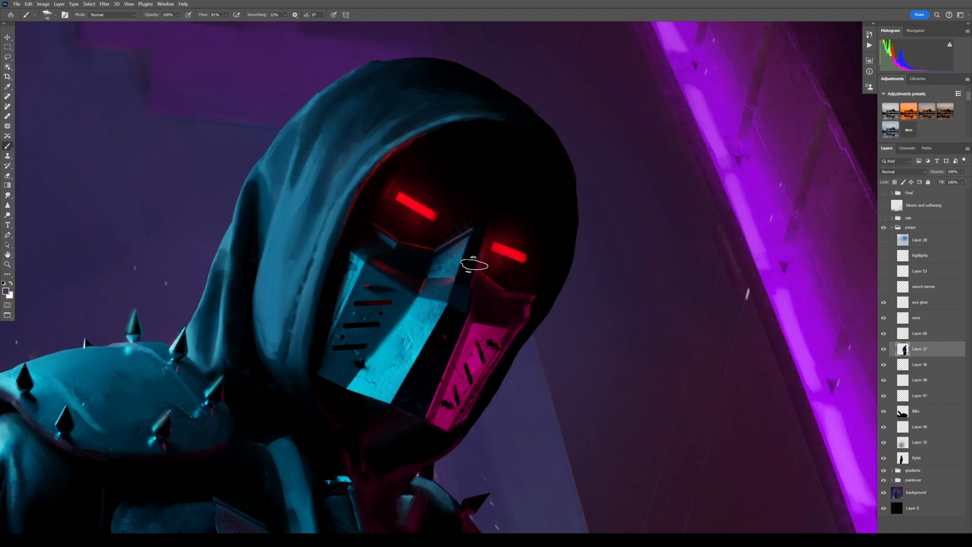
{"action": "scroll", "coordinate": [474, 264], "scroll_direction": "down", "scroll_amount": 1, "text": "alt"}
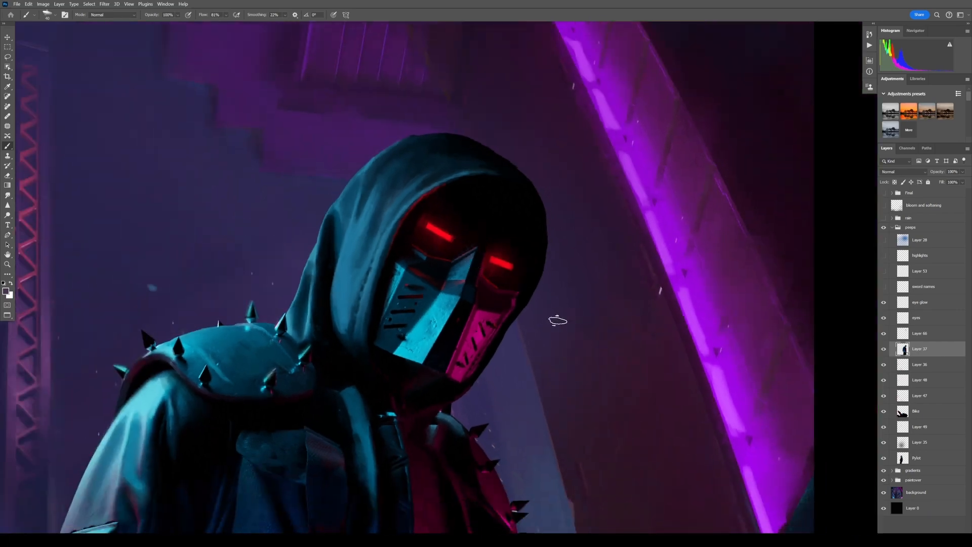
{"action": "scroll", "coordinate": [562, 326], "scroll_direction": "down", "scroll_amount": 2, "text": "alt"}
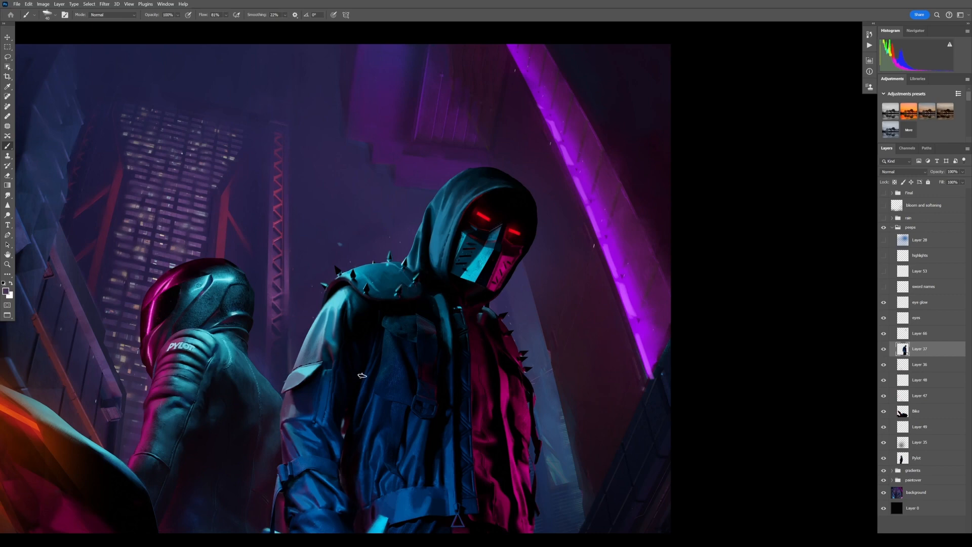
{"action": "left_click_drag", "start_coordinate": [362, 376], "coordinate": [583, 359]}
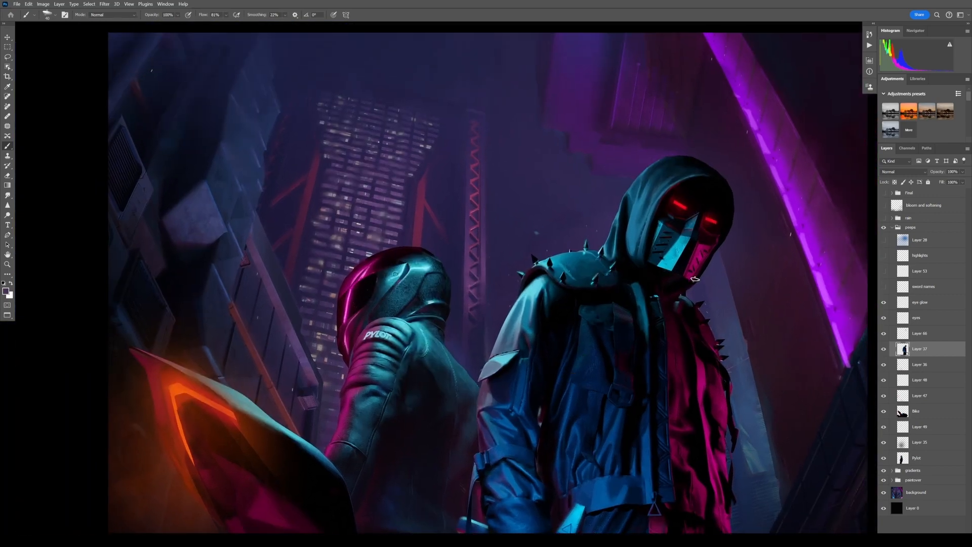
{"action": "left_click_drag", "start_coordinate": [694, 279], "coordinate": [593, 234]}
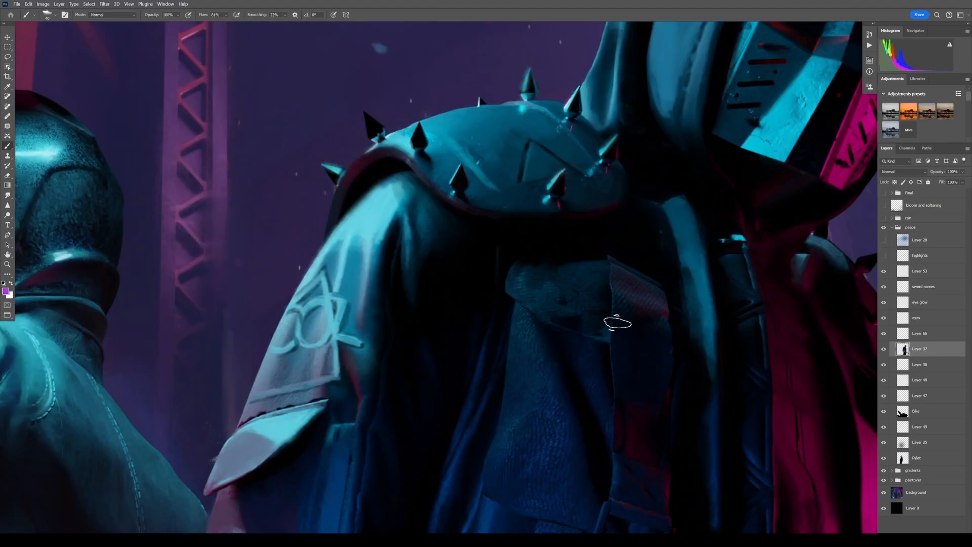
Examine the hooded character's spiked shoulder, sleeve emblem and jacket down to the waistband and zipper
{"action": "scroll", "coordinate": [617, 214], "scroll_direction": "up", "scroll_amount": 2, "text": "alt"}
{"action": "left_click_drag", "start_coordinate": [617, 214], "coordinate": [461, 364]}
{"action": "left_click_drag", "start_coordinate": [313, 256], "coordinate": [386, 321]}
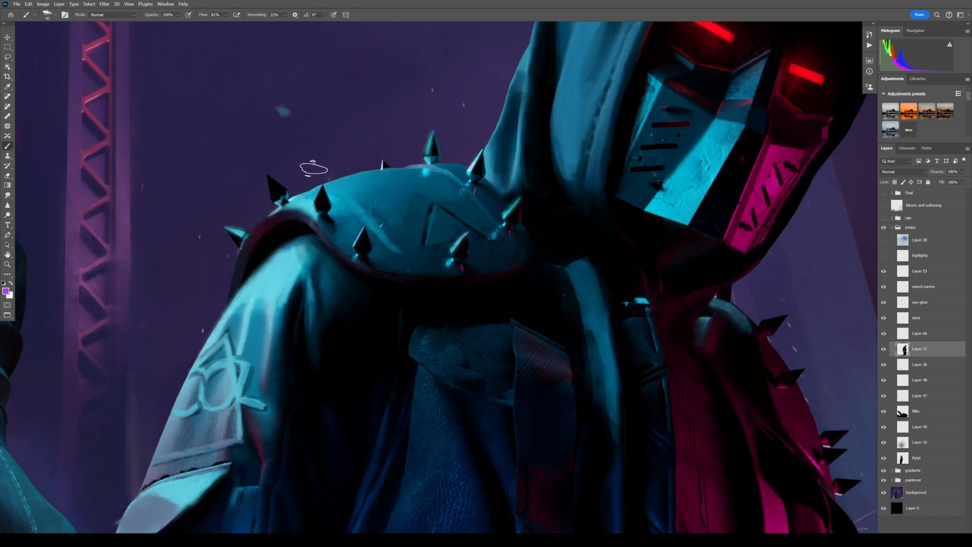
{"action": "left_click_drag", "start_coordinate": [335, 476], "coordinate": [496, 363]}
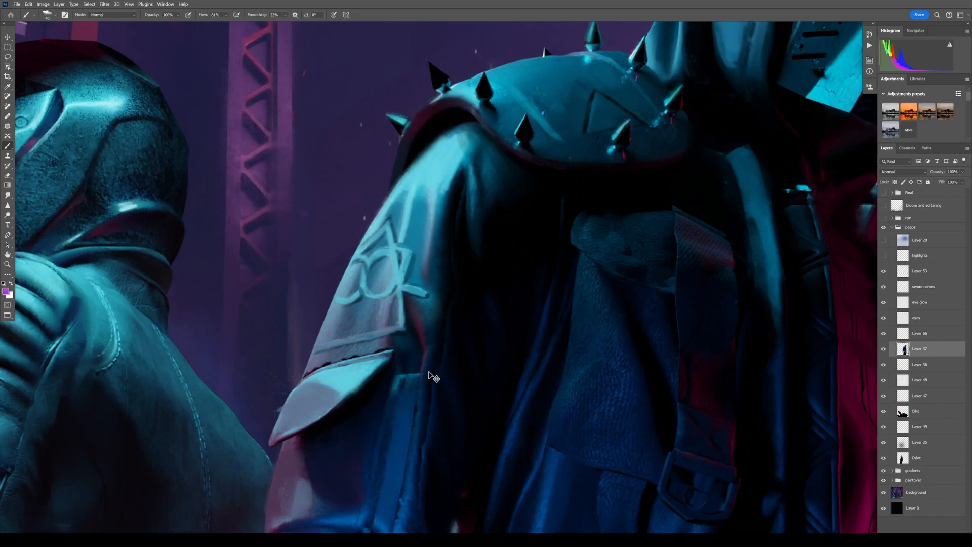
{"action": "scroll", "coordinate": [428, 372], "scroll_direction": "down", "scroll_amount": 2, "text": "alt"}
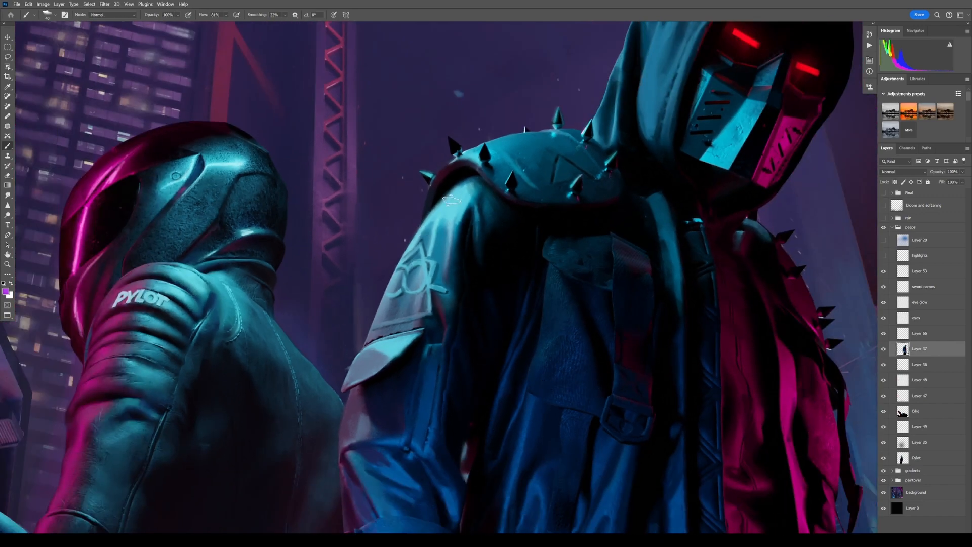
{"action": "left_click_drag", "start_coordinate": [616, 405], "coordinate": [580, 277]}
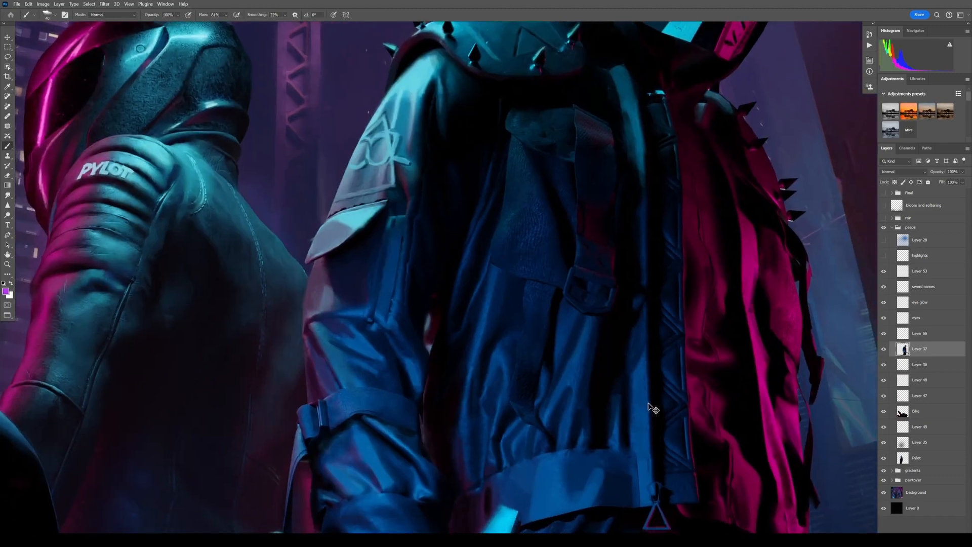
Expand the rain group, hide all its layers from Layer 57 down, and show only Layer 55 again
{"action": "key", "text": "ctrl+0"}
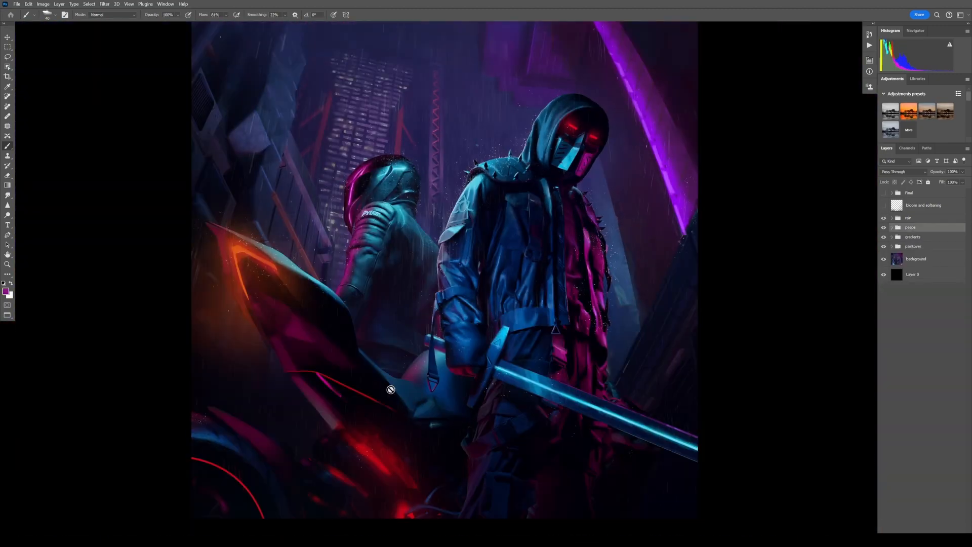
{"action": "left_click_drag", "start_coordinate": [629, 242], "coordinate": [644, 180]}
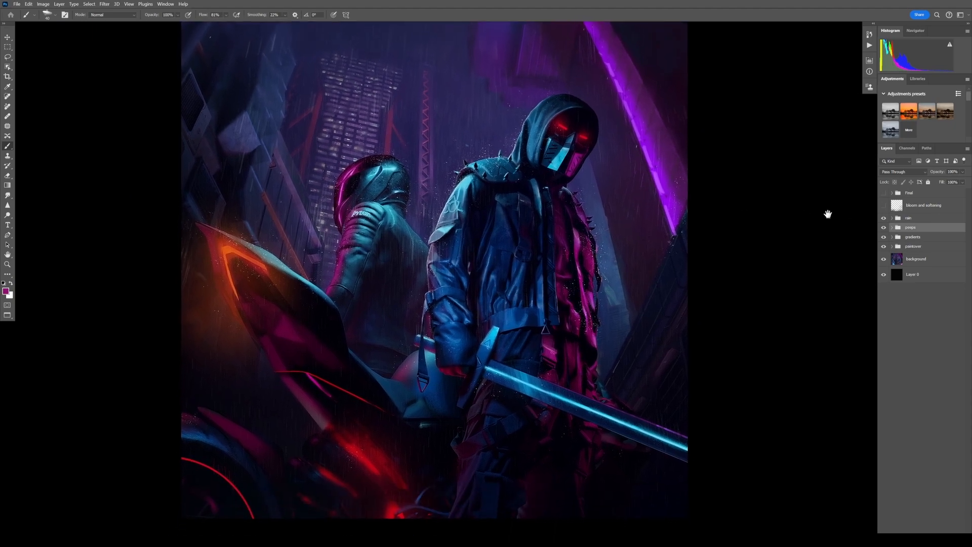
{"action": "left_click", "coordinate": [893, 221]}
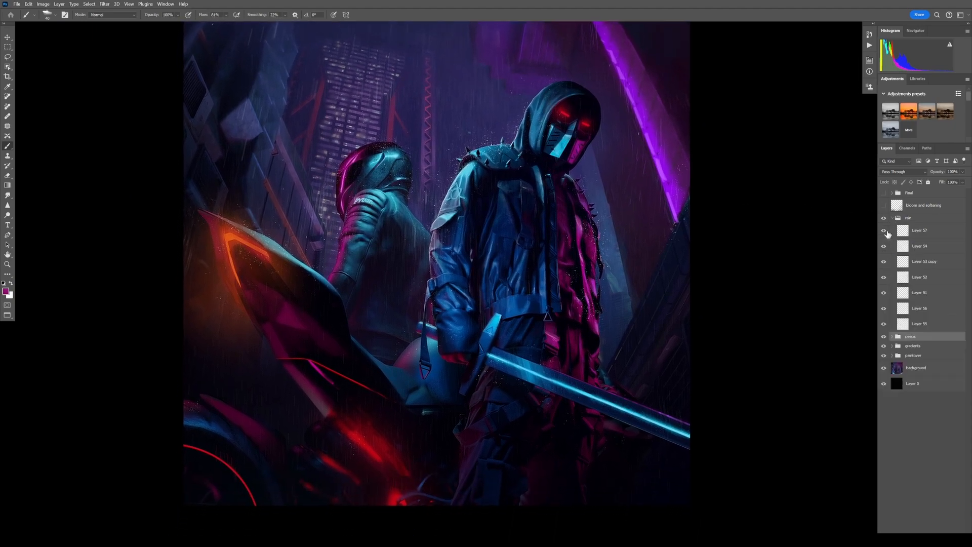
{"action": "left_click_drag", "start_coordinate": [885, 231], "coordinate": [884, 327]}
{"action": "left_click_drag", "start_coordinate": [618, 261], "coordinate": [612, 294]}
{"action": "left_click", "coordinate": [885, 324]}
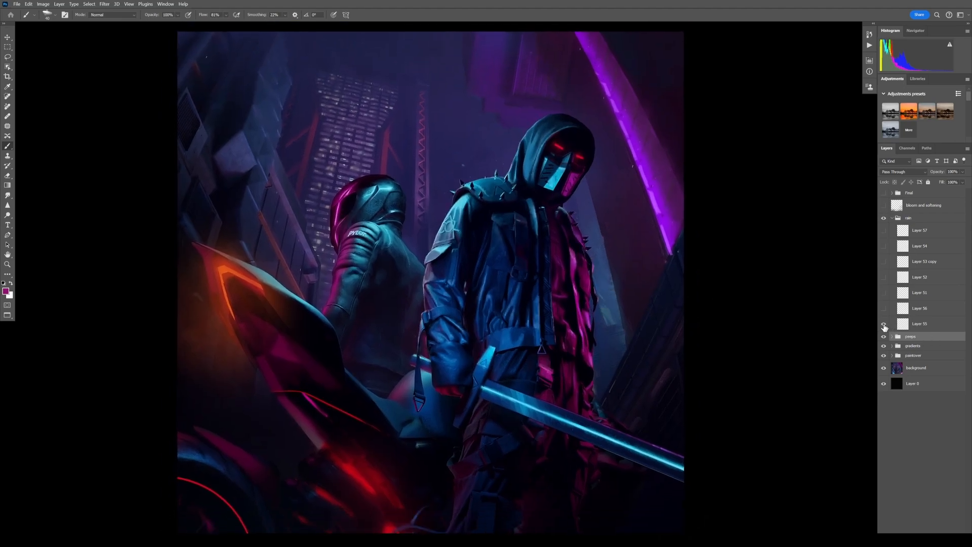
Examine the jacket's wet highlights on Layer 55 and pick the small triangular brush from the ESSENTIAL brush presets
{"action": "scroll", "coordinate": [511, 264], "scroll_direction": "up", "scroll_amount": 5, "text": "alt"}
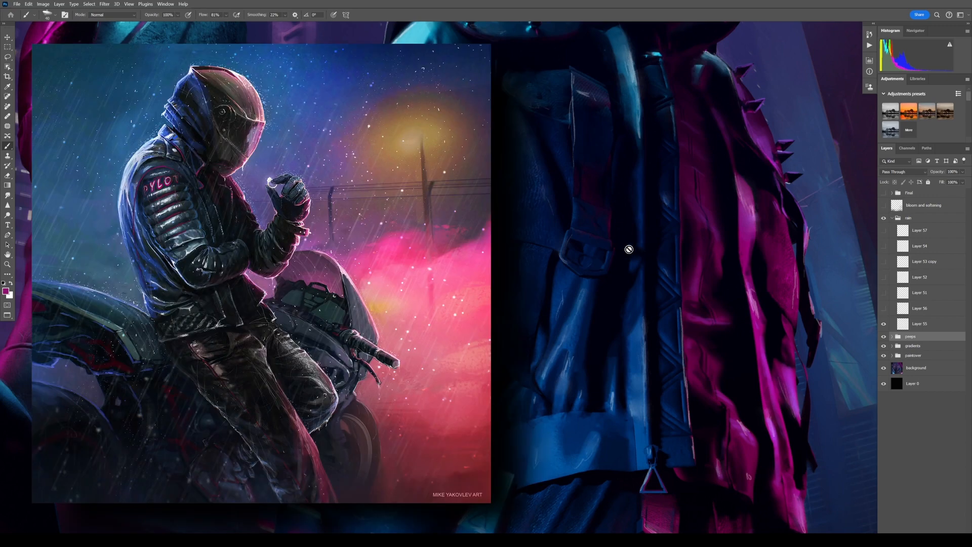
{"action": "left_click_drag", "start_coordinate": [628, 248], "coordinate": [626, 321]}
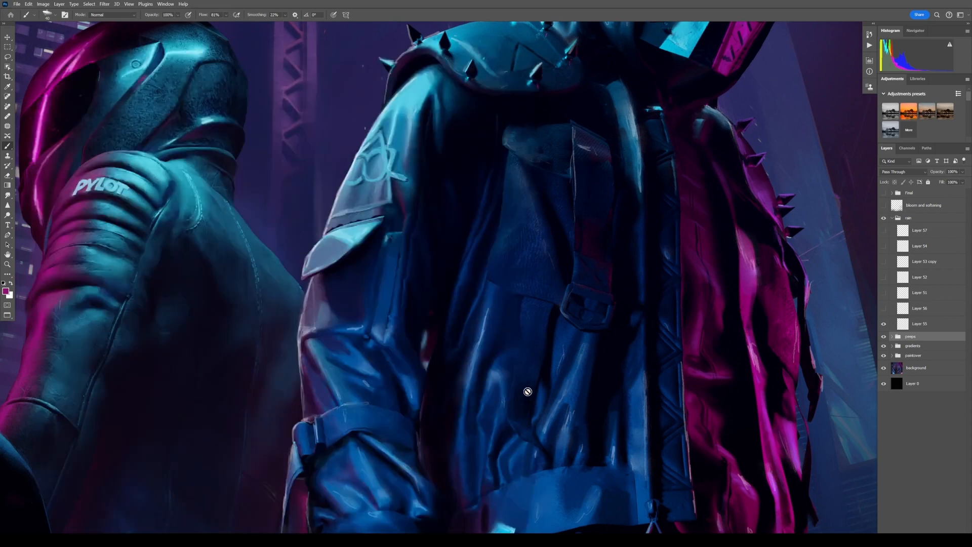
{"action": "right_click", "coordinate": [528, 394]}
{"action": "left_click", "coordinate": [574, 366]}
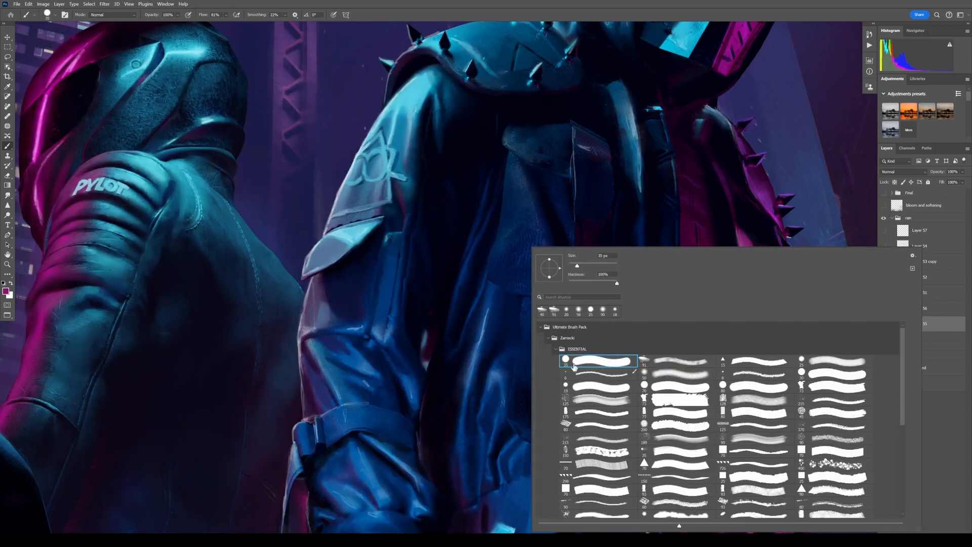
{"action": "left_click", "coordinate": [681, 365]}
{"action": "left_click", "coordinate": [746, 360]}
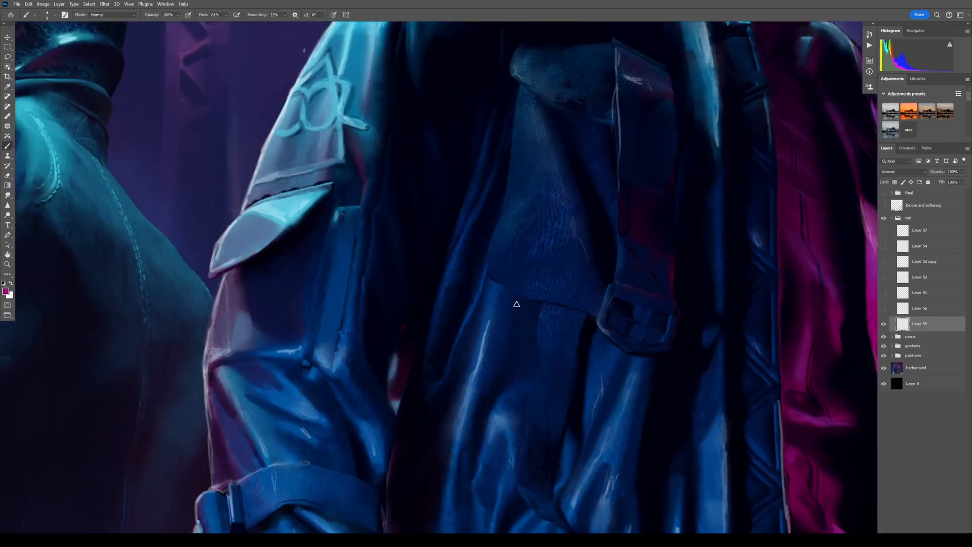
Sample the light edge colour and cyan from the sleeve, and paint a small cyan highlight below the sleeve emblem on Layer 55
{"action": "scroll", "coordinate": [493, 306], "scroll_direction": "up", "scroll_amount": 3, "text": "alt"}
{"action": "left_click_drag", "start_coordinate": [493, 306], "coordinate": [587, 140]}
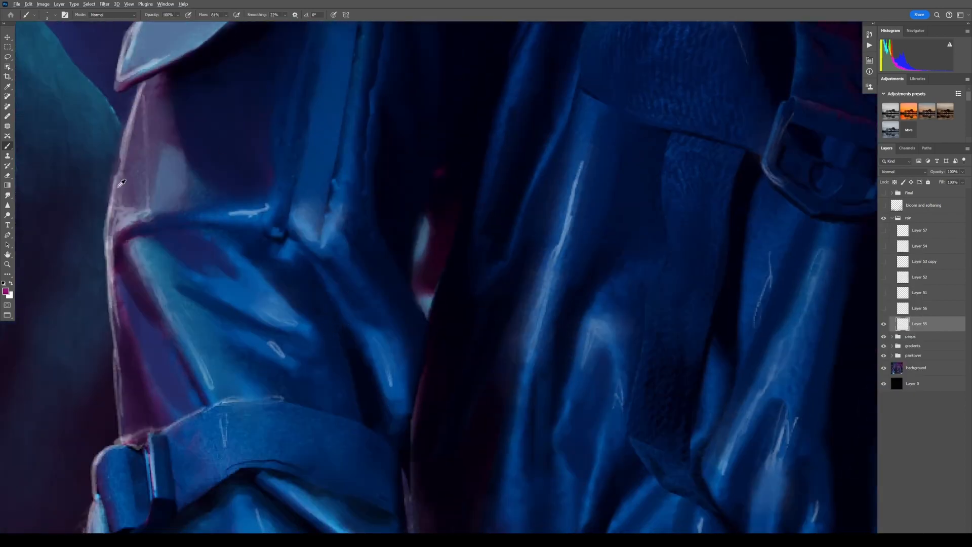
{"action": "left_click", "coordinate": [115, 206], "text": "alt"}
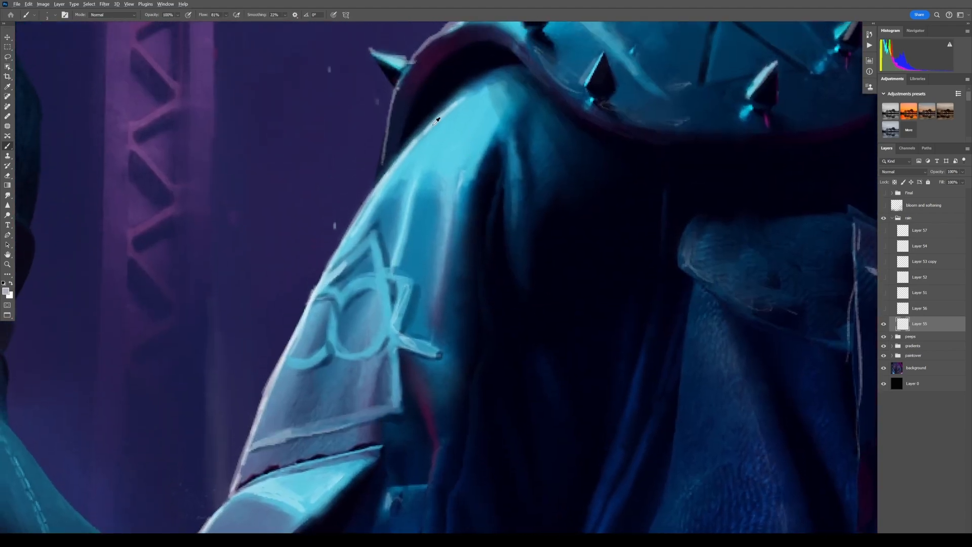
{"action": "left_click", "coordinate": [436, 120], "text": "alt"}
{"action": "left_click_drag", "start_coordinate": [539, 369], "coordinate": [612, 238]}
{"action": "left_click_drag", "start_coordinate": [516, 247], "coordinate": [521, 259]}
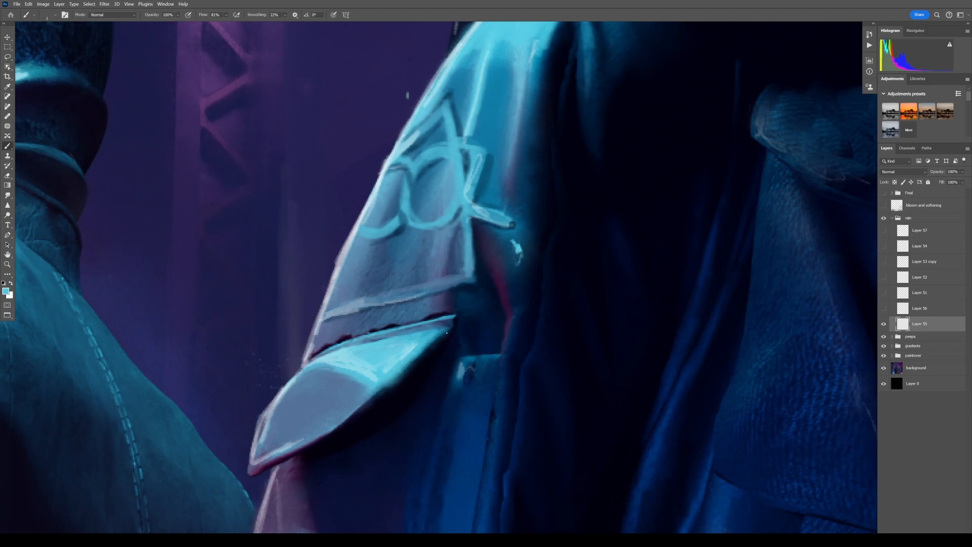
Add fine highlight strokes at the sleeve's seam crease and soften them with the Smudge tool using a SMUDGE brush preset
{"action": "left_click_drag", "start_coordinate": [487, 339], "coordinate": [527, 210]}
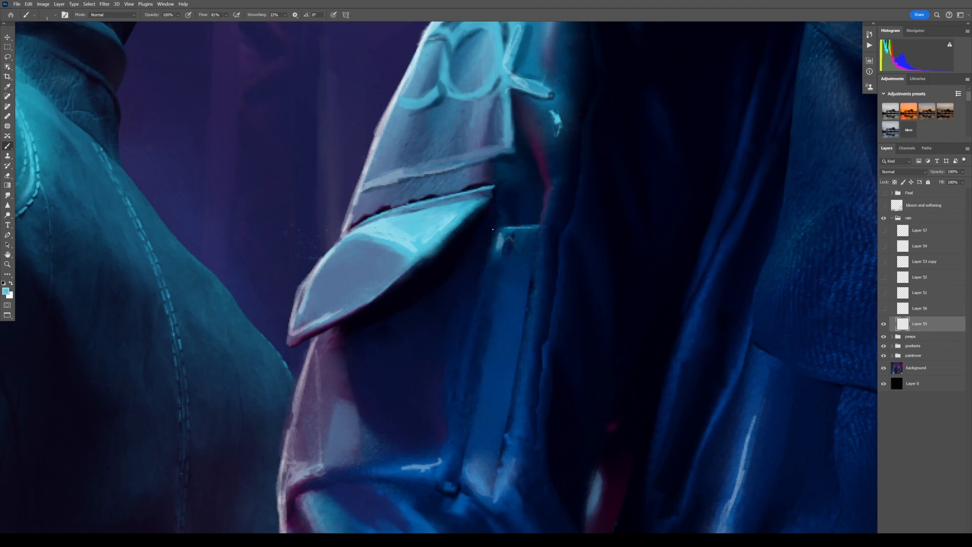
{"action": "left_click_drag", "start_coordinate": [506, 352], "coordinate": [539, 154]}
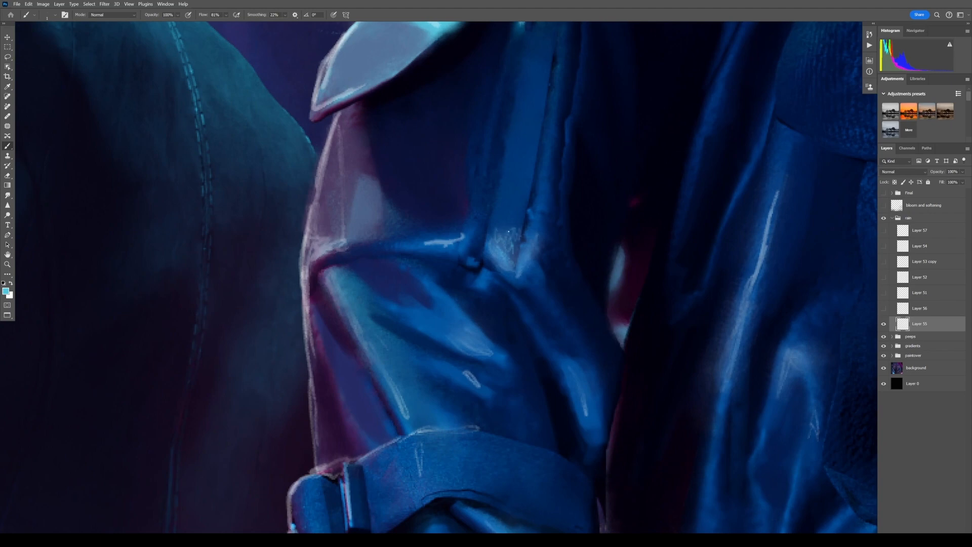
{"action": "key", "text": "s"}
{"action": "right_click", "coordinate": [505, 196]}
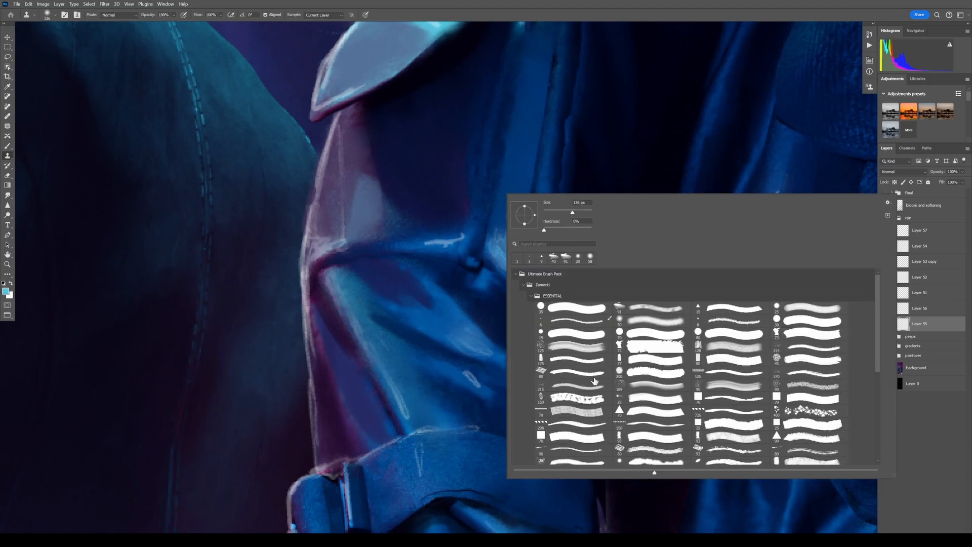
{"action": "left_click", "coordinate": [531, 296]}
{"action": "left_click", "coordinate": [562, 330]}
{"action": "left_click", "coordinate": [550, 203]}
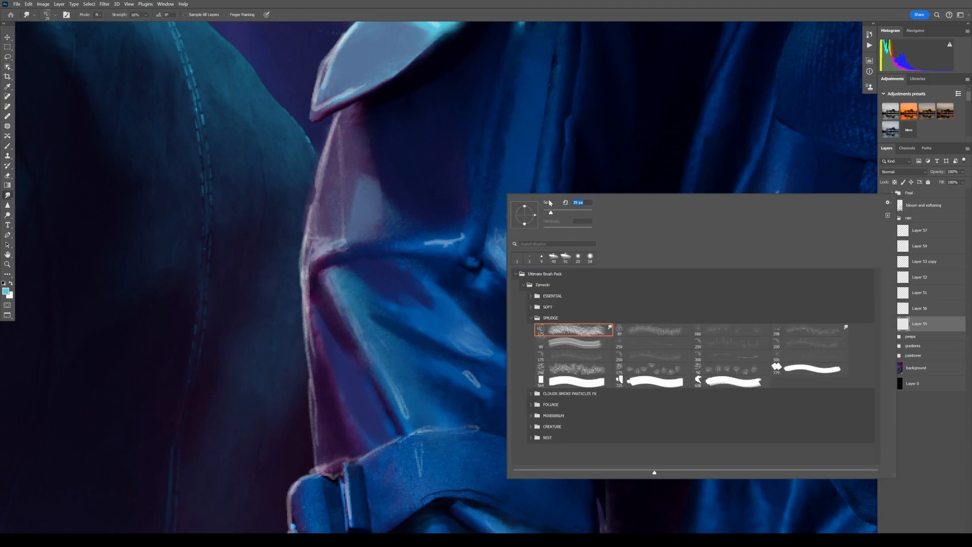
{"action": "key", "text": "Return"}
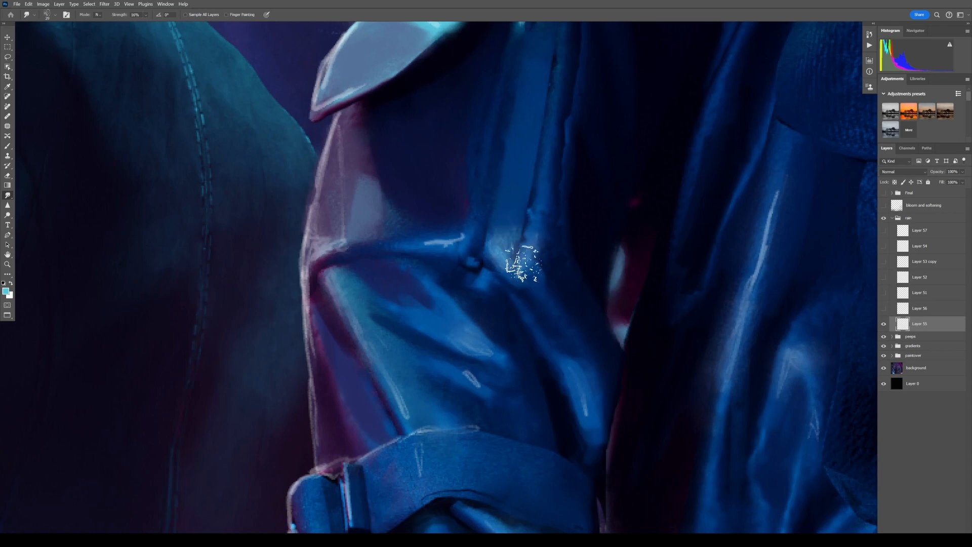
Return to the Brush tool and examine the highlights along the lower sleeve folds, strap and cuff
{"action": "key", "text": "b"}
{"action": "left_click_drag", "start_coordinate": [531, 422], "coordinate": [507, 292]}
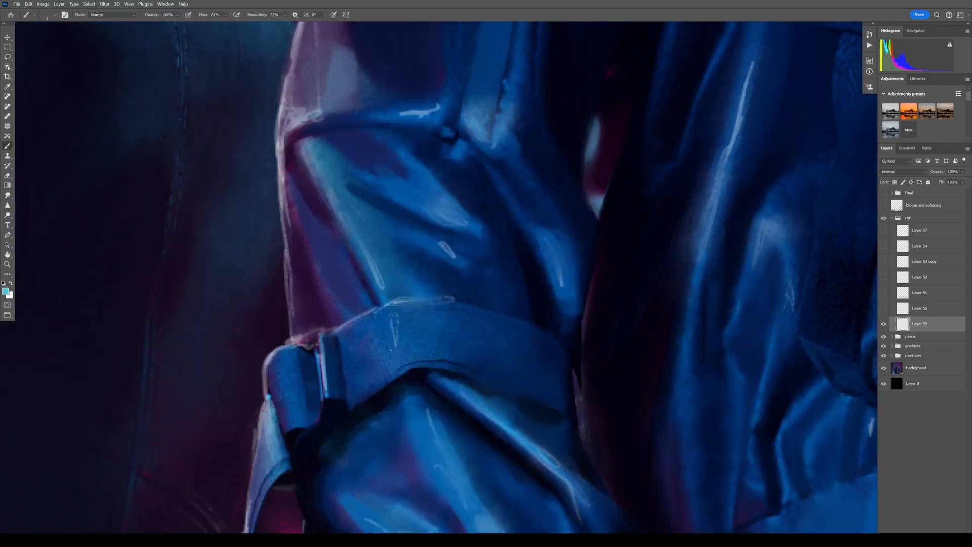
{"action": "left_click_drag", "start_coordinate": [443, 321], "coordinate": [543, 217]}
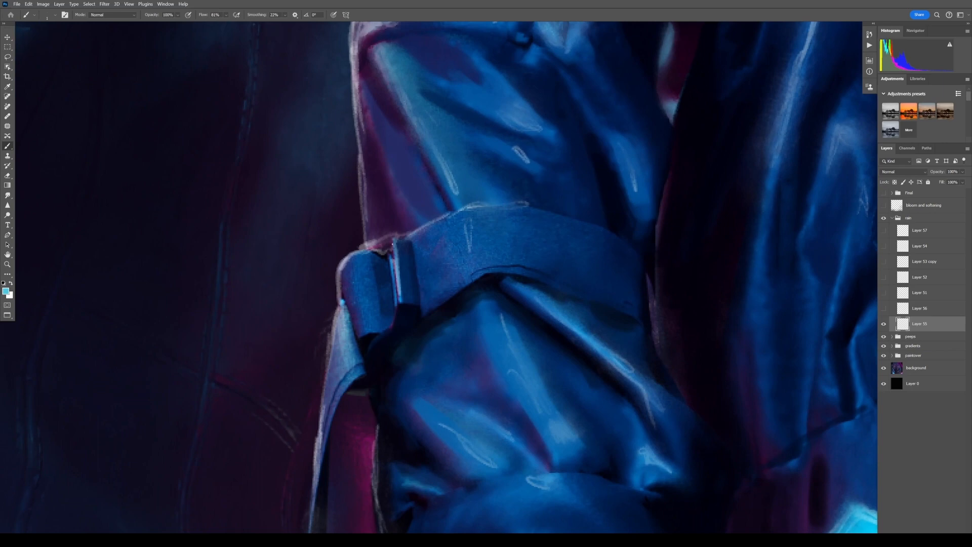
{"action": "key", "text": "ctrl+minus"}
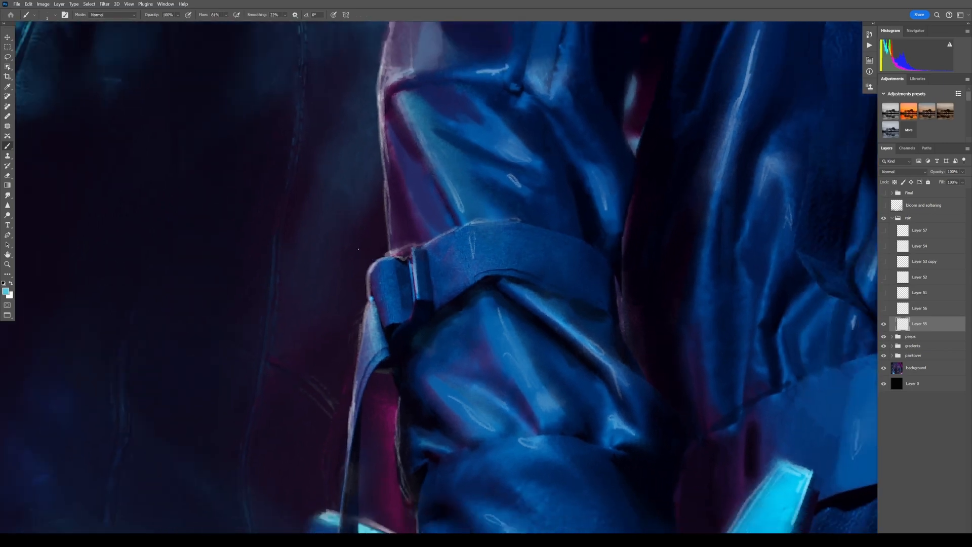
Compare the whole artwork with and without the jacket highlights by toggling the visibility of Layer 55
{"action": "left_click_drag", "start_coordinate": [479, 316], "coordinate": [455, 256]}
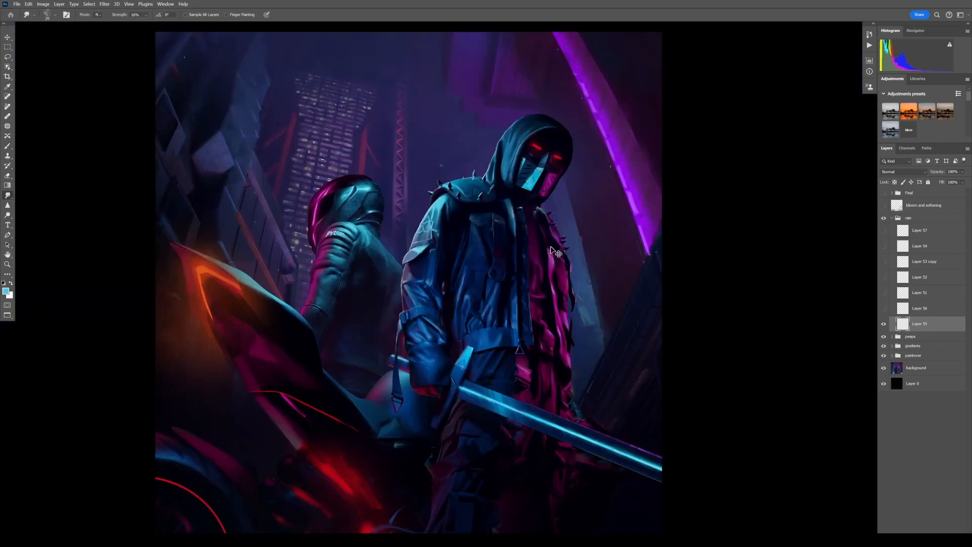
{"action": "scroll", "coordinate": [588, 259], "scroll_direction": "up", "scroll_amount": 5, "text": "alt"}
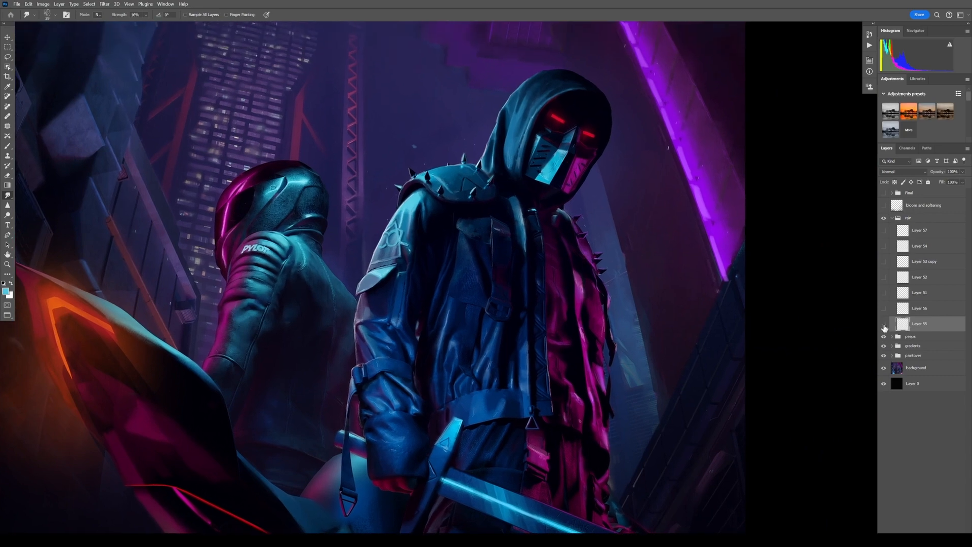
{"action": "left_click", "coordinate": [884, 324]}
{"action": "left_click", "coordinate": [884, 325]}
{"action": "left_click", "coordinate": [884, 326]}
{"action": "left_click", "coordinate": [884, 326]}
{"action": "left_click", "coordinate": [884, 325]}
{"action": "left_click", "coordinate": [883, 326]}
Show Layer 56 and Layer 51 in the rain group and select Layer 51
{"action": "left_click", "coordinate": [883, 310]}
{"action": "left_click", "coordinate": [884, 294]}
{"action": "left_click", "coordinate": [935, 297]}
{"action": "key", "text": "ctrl+minus"}
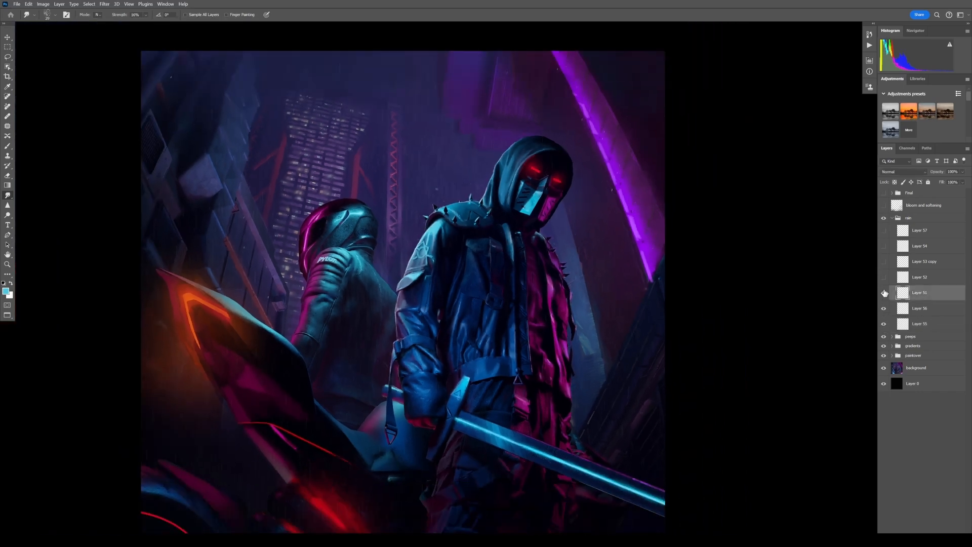
Switch to the Brush tool and add a new empty layer above Layer 51
{"action": "key", "text": "b"}
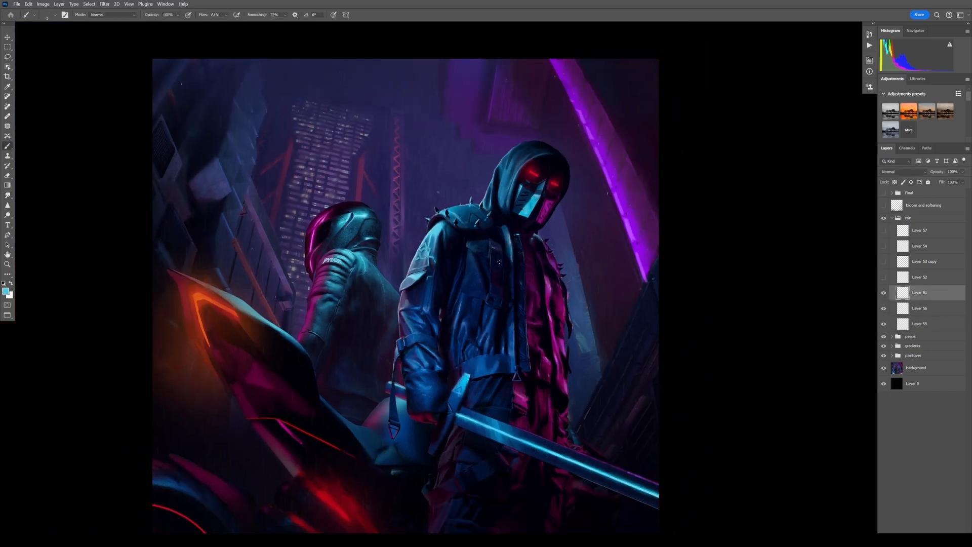
{"action": "right_click", "coordinate": [506, 259]}
{"action": "key", "text": "Escape"}
{"action": "key", "text": "ctrl+shift+alt+n"}
Pick the 1000 px speck brush from PARTICLES in the CLOUDS SMOKE PARTICLES FX brush presets
{"action": "right_click", "coordinate": [398, 213]}
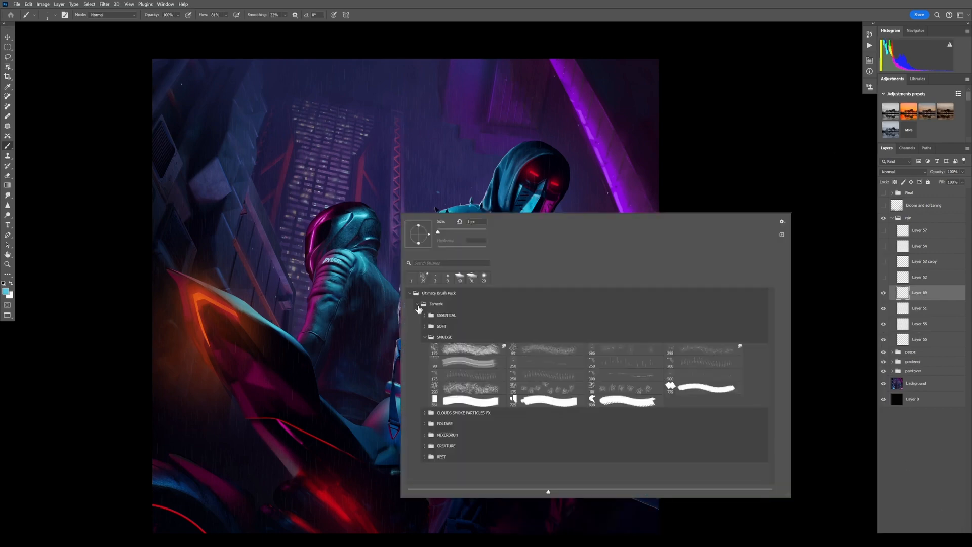
{"action": "left_click", "coordinate": [425, 337]}
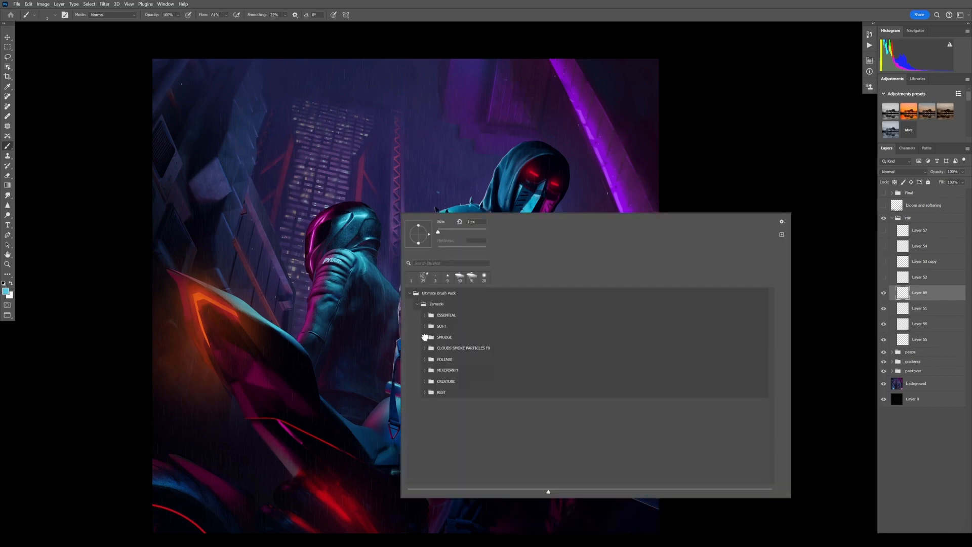
{"action": "left_click", "coordinate": [424, 371]}
{"action": "left_click", "coordinate": [424, 371]}
{"action": "left_click", "coordinate": [425, 360]}
{"action": "left_click", "coordinate": [425, 359]}
{"action": "left_click", "coordinate": [425, 347]}
{"action": "left_click", "coordinate": [560, 394]}
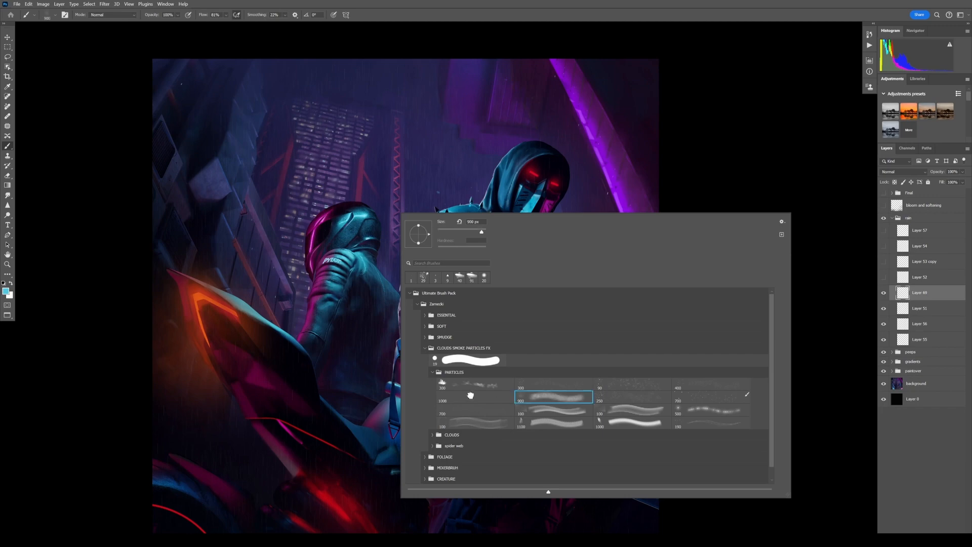
{"action": "left_click", "coordinate": [470, 396]}
Scatter white particle specks over the whole canvas on the new layer
{"action": "left_click", "coordinate": [713, 111]}
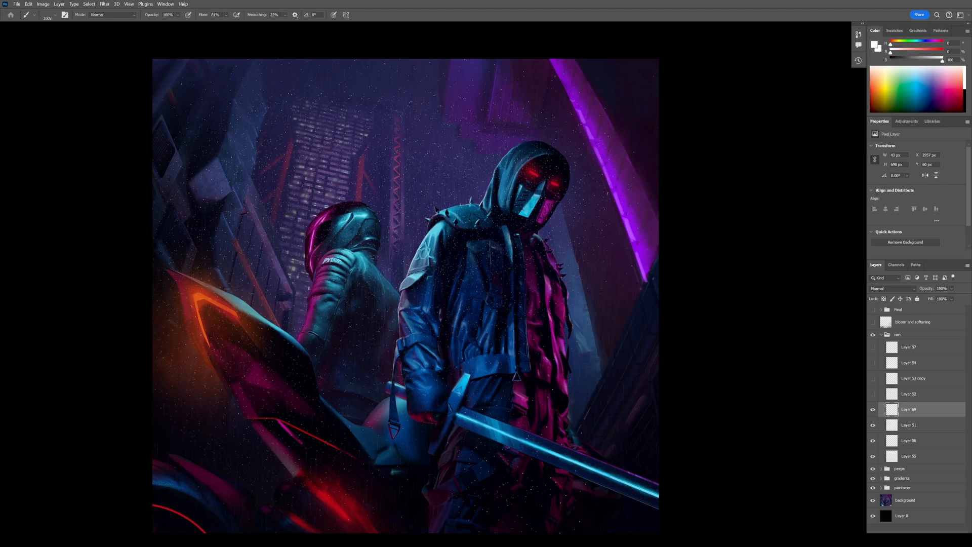
{"action": "left_click_drag", "start_coordinate": [579, 385], "coordinate": [601, 299]}
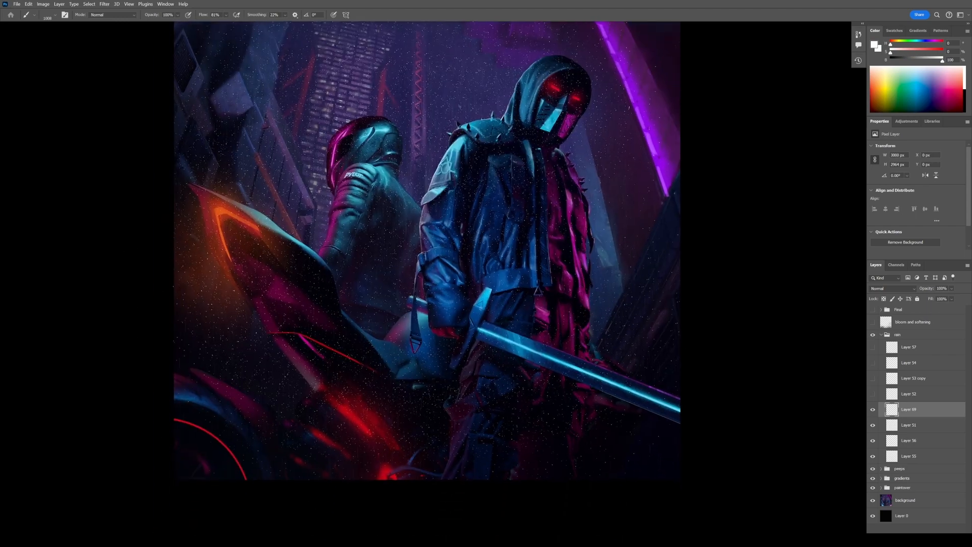
{"action": "left_click_drag", "start_coordinate": [440, 281], "coordinate": [449, 424]}
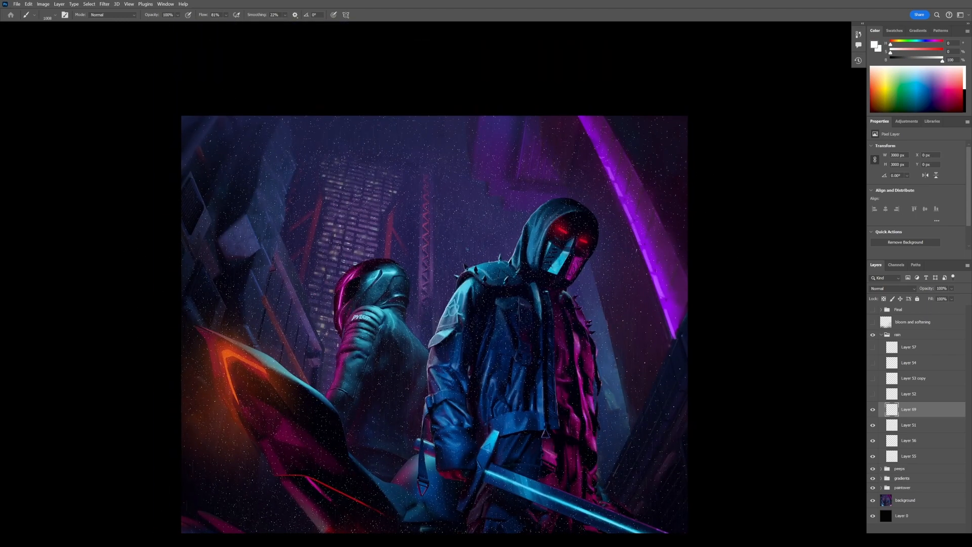
Apply a Motion Blur at a -90° angle with a reduced distance to turn the specks into short rain streaks
{"action": "left_click", "coordinate": [106, 4]}
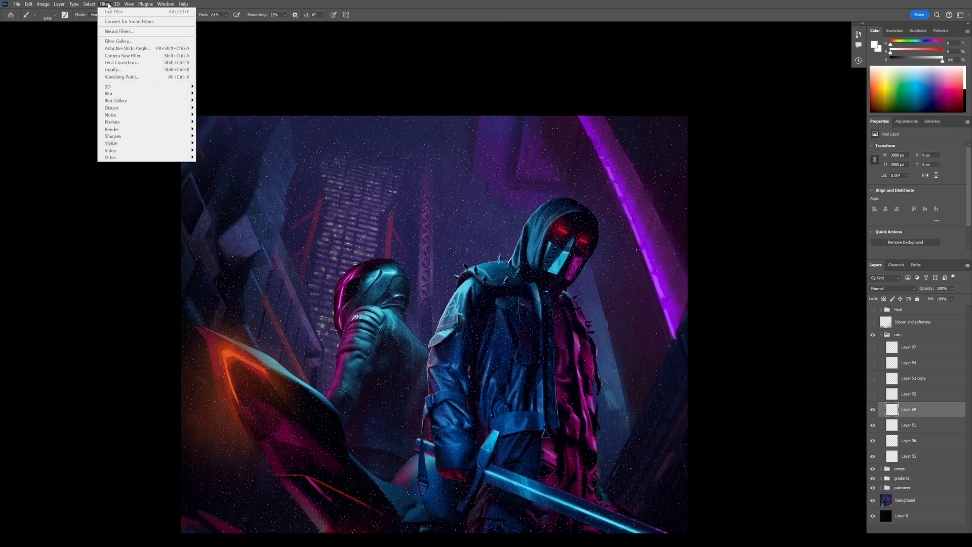
{"action": "mouse_move", "coordinate": [152, 94]}
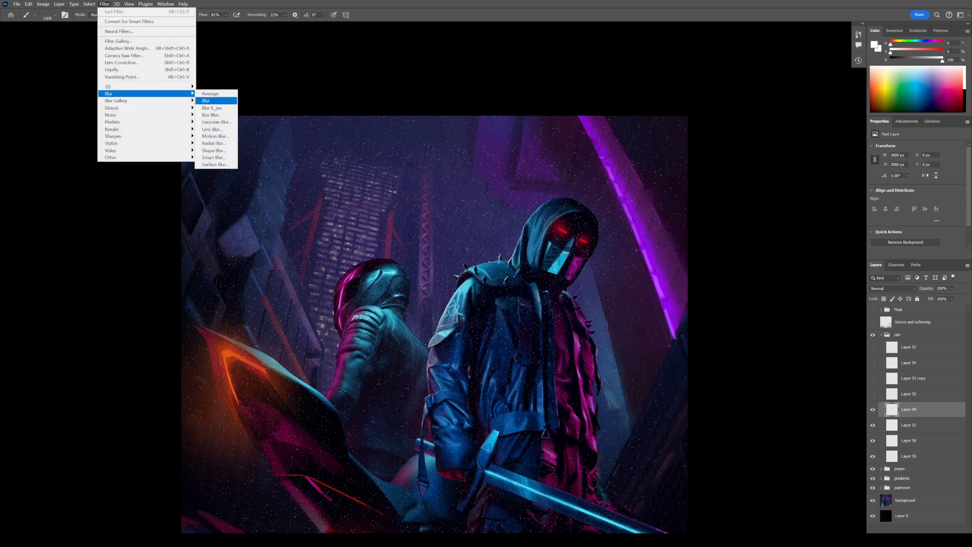
{"action": "left_click", "coordinate": [214, 136]}
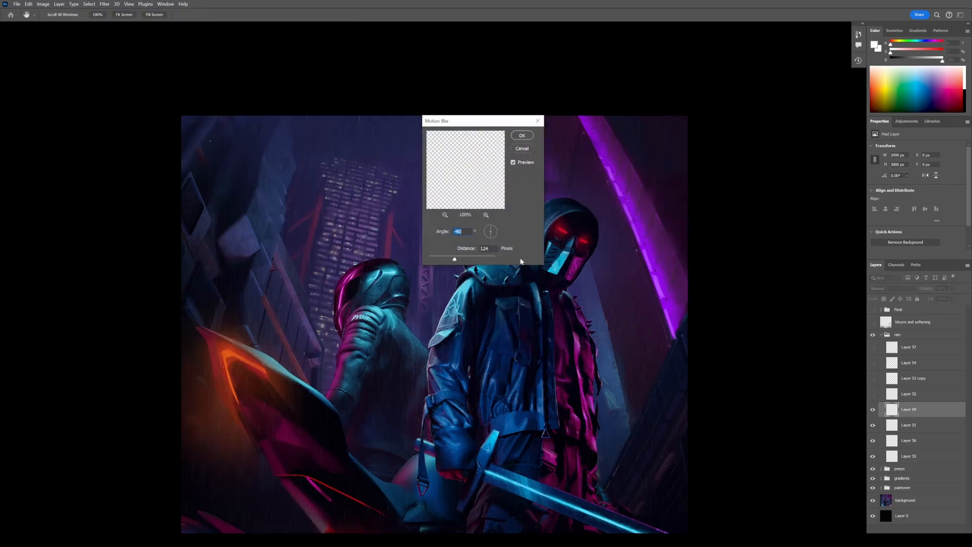
{"action": "left_click", "coordinate": [493, 245]}
{"action": "left_click_drag", "start_coordinate": [454, 259], "coordinate": [431, 260]}
{"action": "left_click", "coordinate": [522, 135]}
Hide Layer 51 and toggle Layer 69 to examine the new rain streaks on their own
{"action": "left_click", "coordinate": [874, 425]}
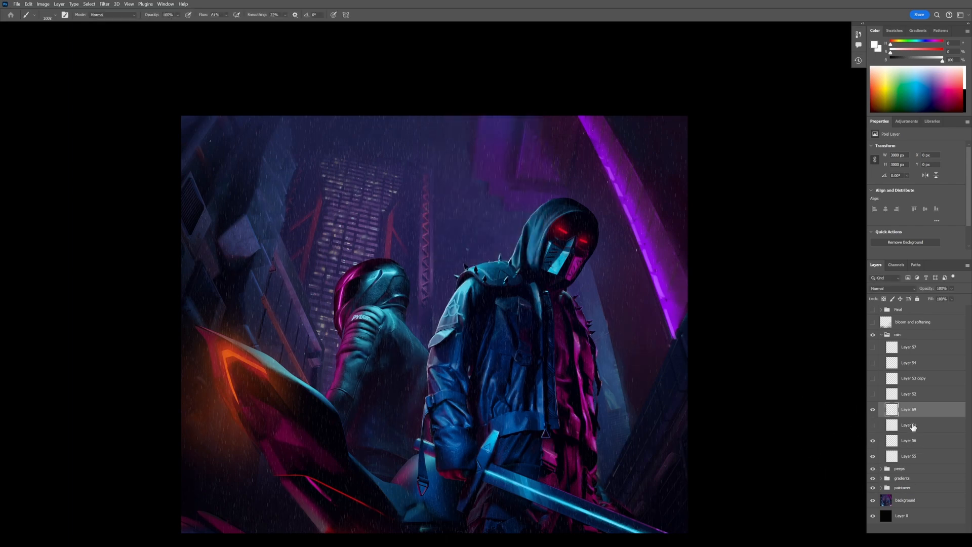
{"action": "left_click", "coordinate": [912, 427]}
{"action": "left_click", "coordinate": [874, 411]}
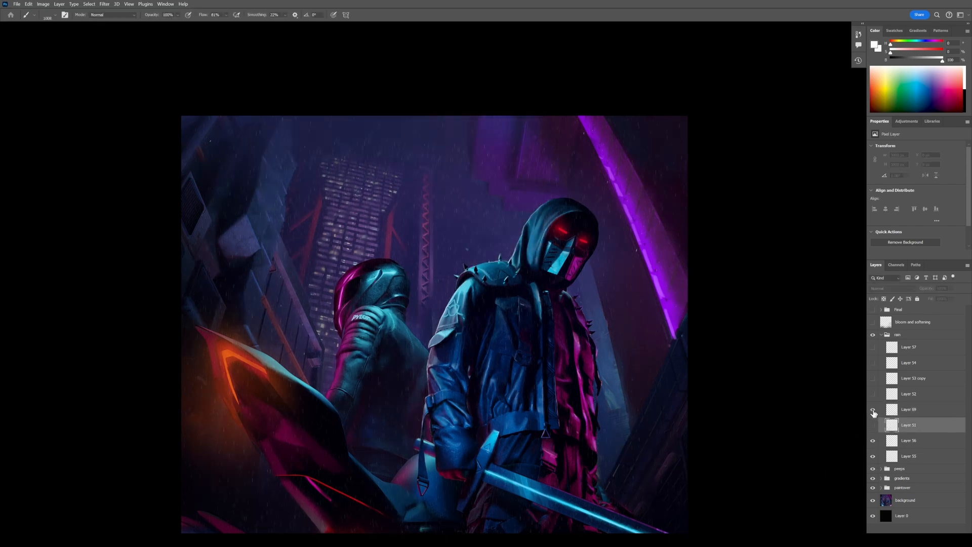
{"action": "left_click_drag", "start_coordinate": [576, 386], "coordinate": [582, 345]}
{"action": "key", "text": "ctrl+minus"}
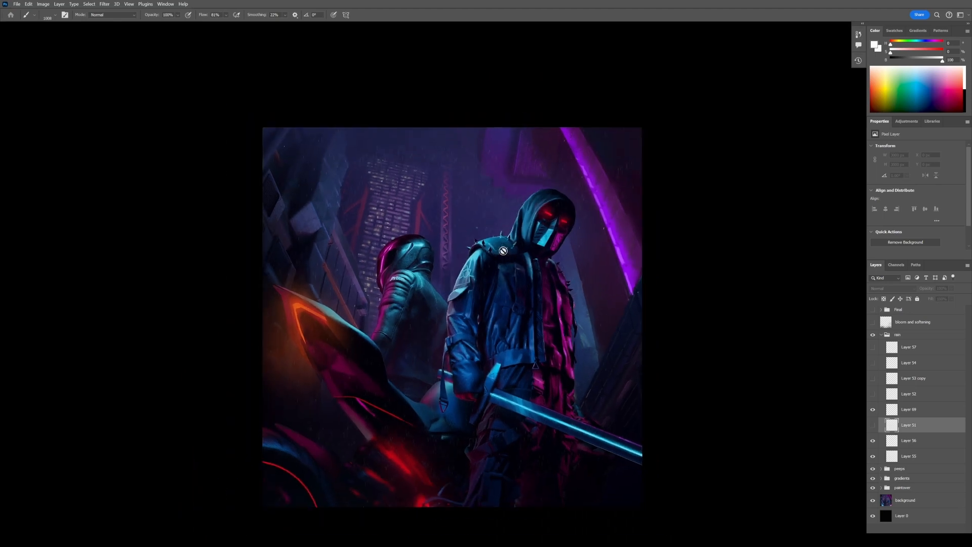
Distort Layer 69 into a trapezoid by widening its lower edge far out on both sides and raising its upper edge slightly
{"action": "left_click", "coordinate": [912, 409]}
{"action": "key", "text": "ctrl+t"}
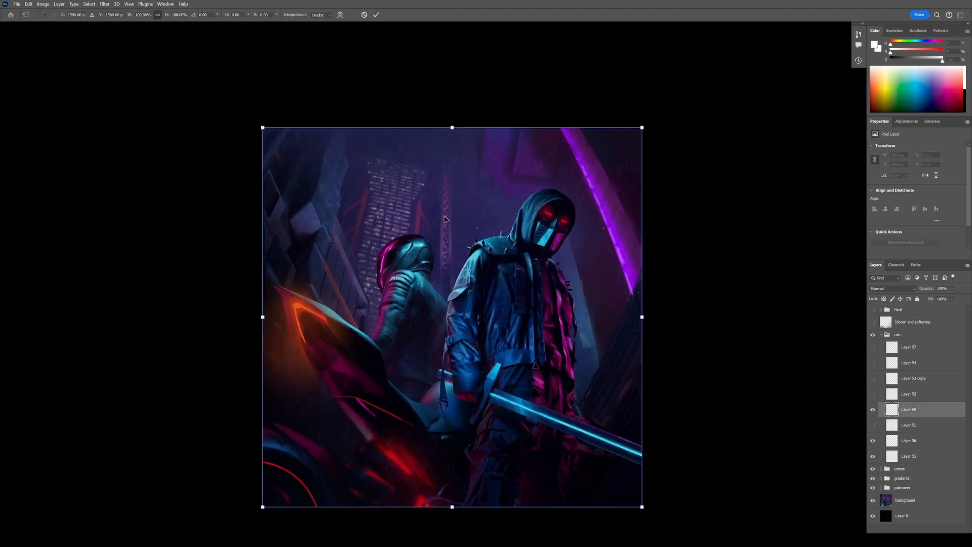
{"action": "right_click", "coordinate": [445, 219]}
{"action": "left_click", "coordinate": [469, 251]}
{"action": "left_click_drag", "start_coordinate": [262, 507], "coordinate": [199, 504]}
{"action": "left_click_drag", "start_coordinate": [642, 506], "coordinate": [743, 502]}
{"action": "left_click_drag", "start_coordinate": [199, 504], "coordinate": [126, 504]}
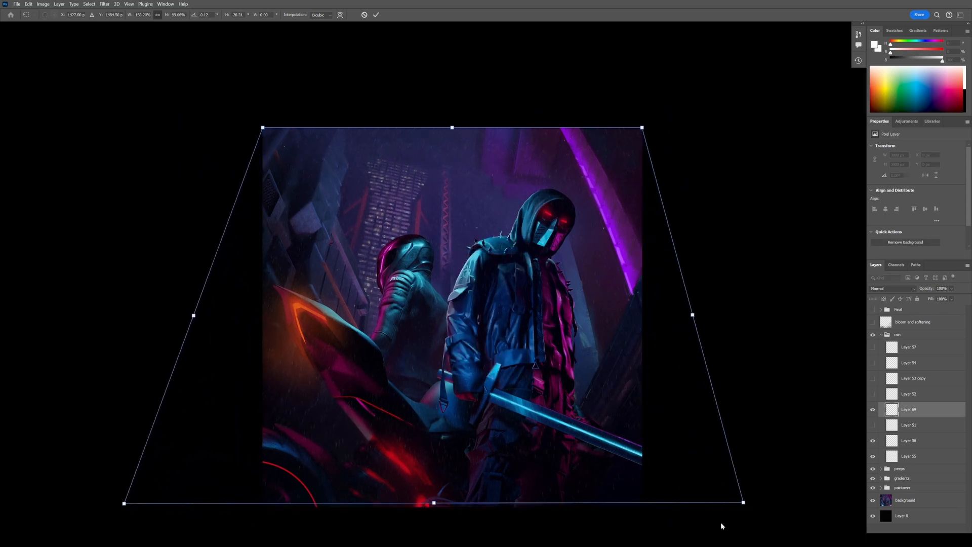
{"action": "left_click_drag", "start_coordinate": [744, 503], "coordinate": [772, 507]}
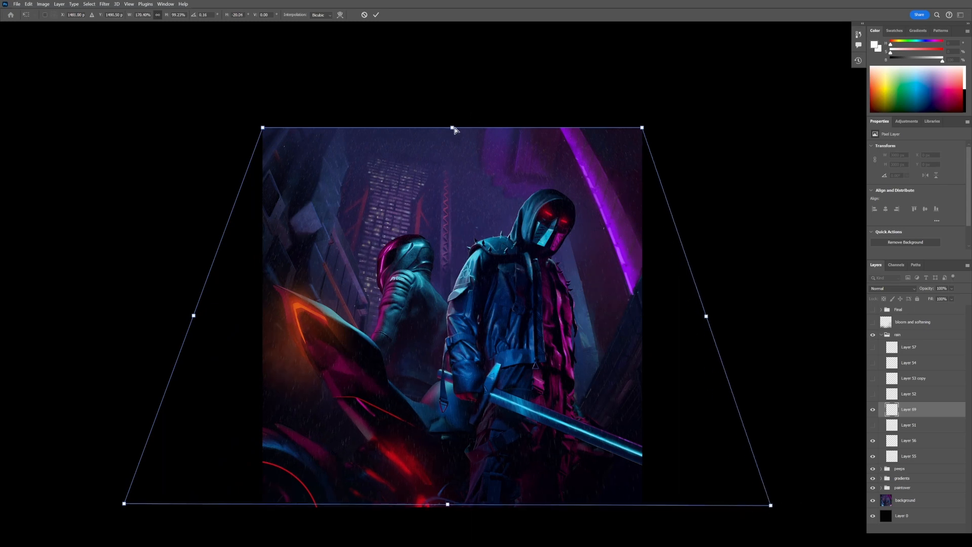
{"action": "left_click_drag", "start_coordinate": [452, 128], "coordinate": [456, 100]}
{"action": "key", "text": "Return"}
{"action": "key", "text": "b"}
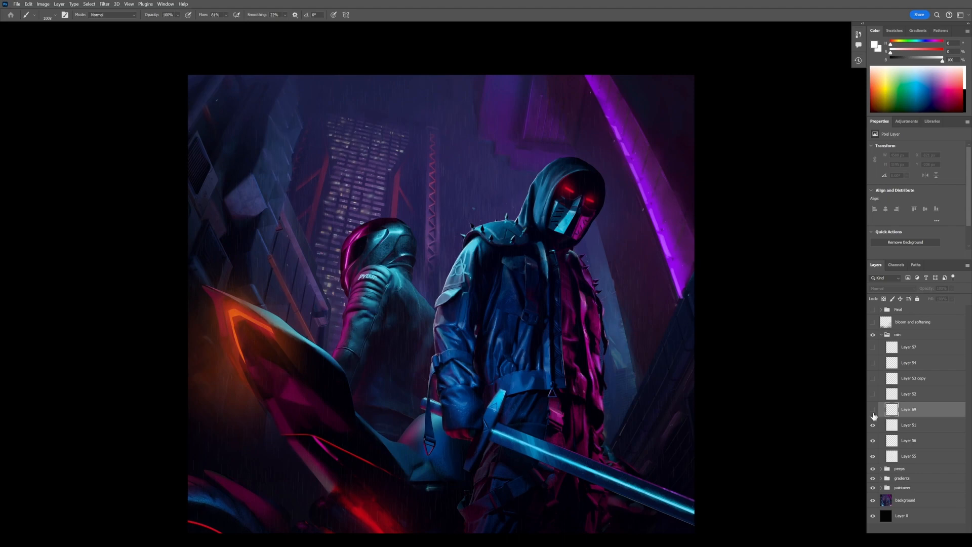
Compare the artwork with and without the distorted rain, leaving Layer 69 hidden and Layer 51 selected
{"action": "left_click", "coordinate": [872, 409]}
{"action": "left_click", "coordinate": [873, 410]}
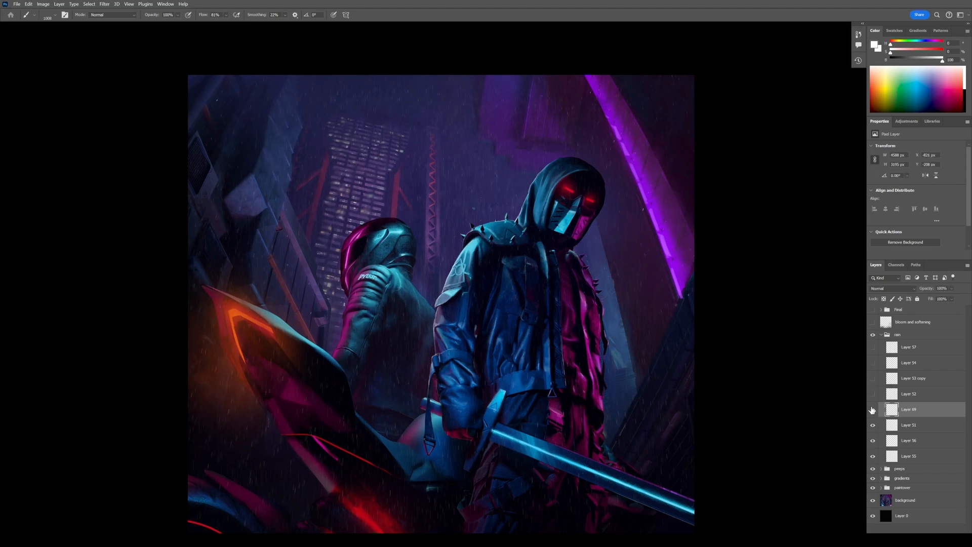
{"action": "left_click", "coordinate": [911, 428]}
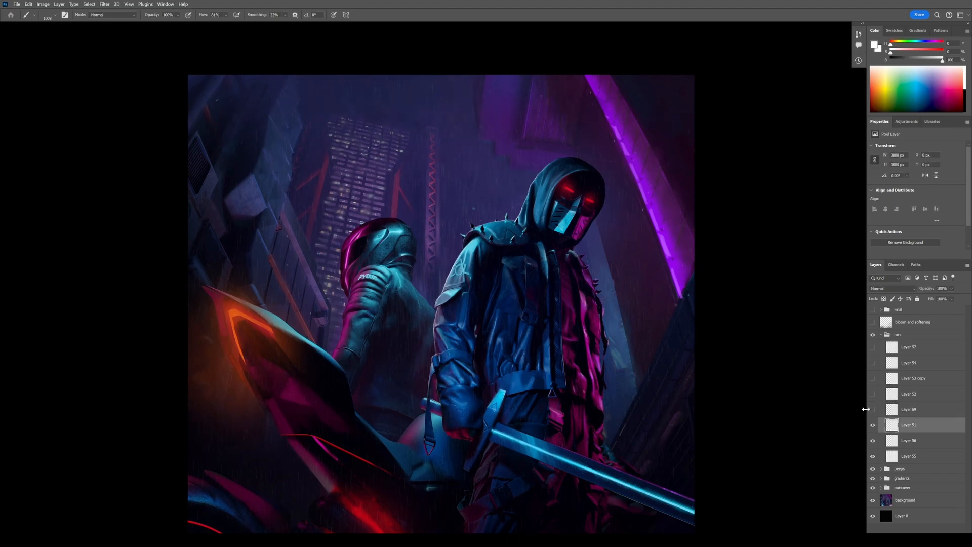
Show and select Layer 52, and examine its white splash droplets around the shoulders, sleeves and helmet
{"action": "left_click", "coordinate": [873, 394]}
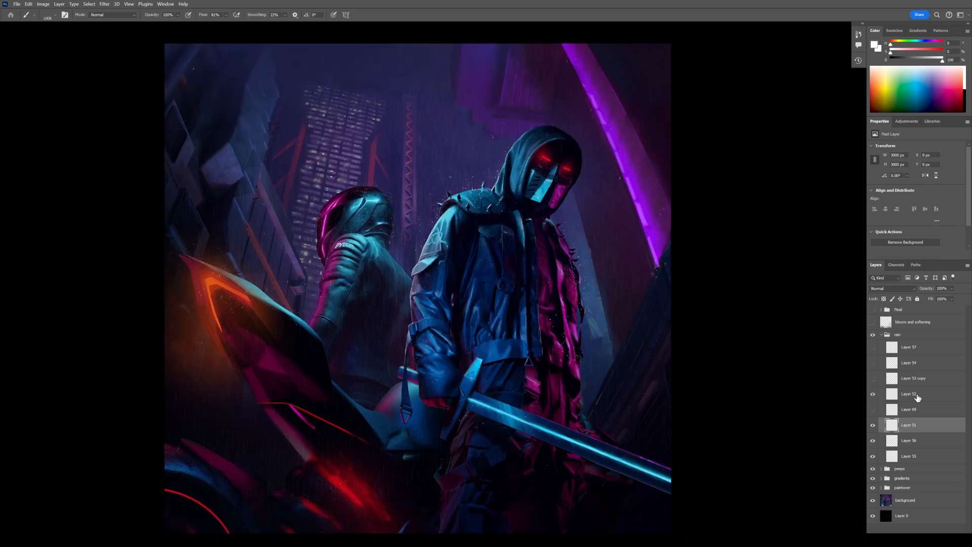
{"action": "left_click", "coordinate": [908, 394]}
{"action": "key", "text": "ctrl+plus"}
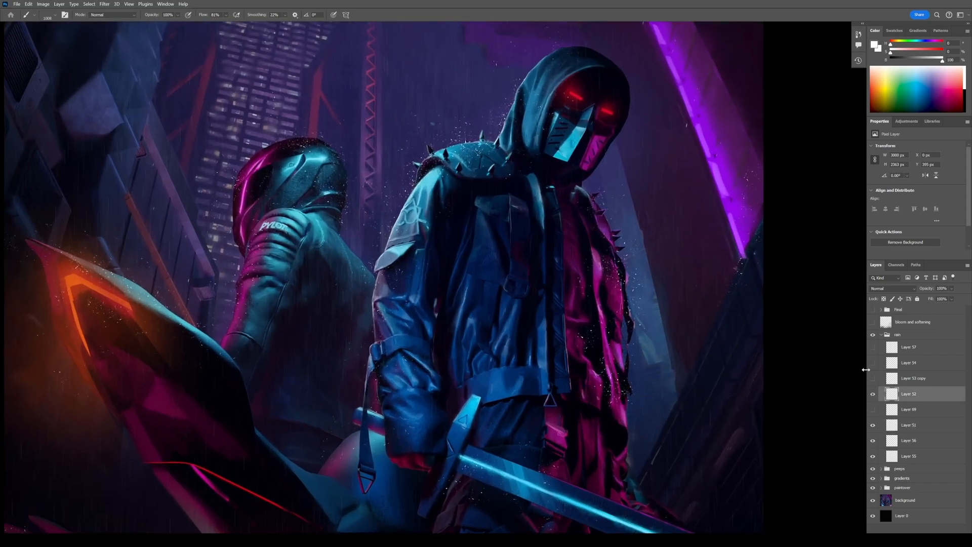
{"action": "key", "text": "ctrl+plus"}
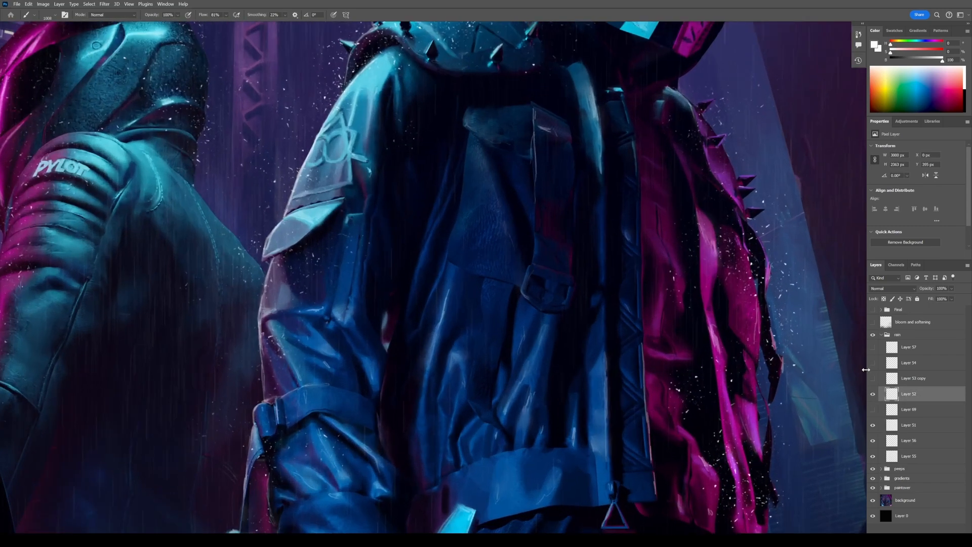
{"action": "left_click_drag", "start_coordinate": [512, 330], "coordinate": [527, 359]}
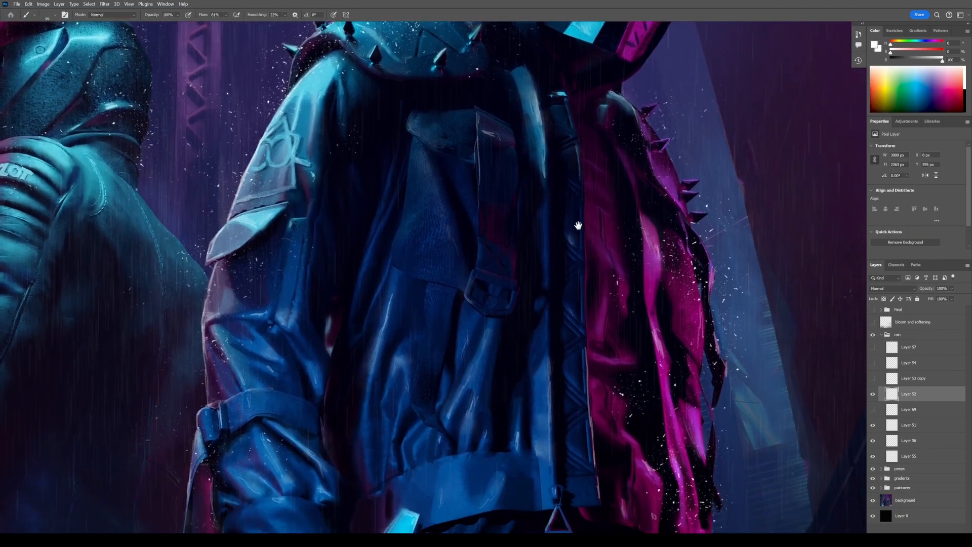
{"action": "key", "text": "ctrl+minus"}
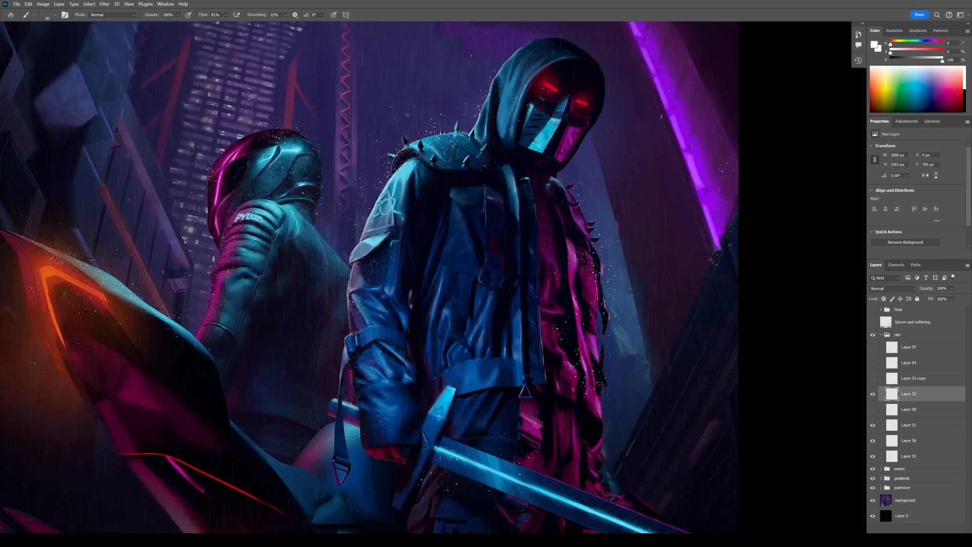
{"action": "left_click_drag", "start_coordinate": [554, 223], "coordinate": [564, 298]}
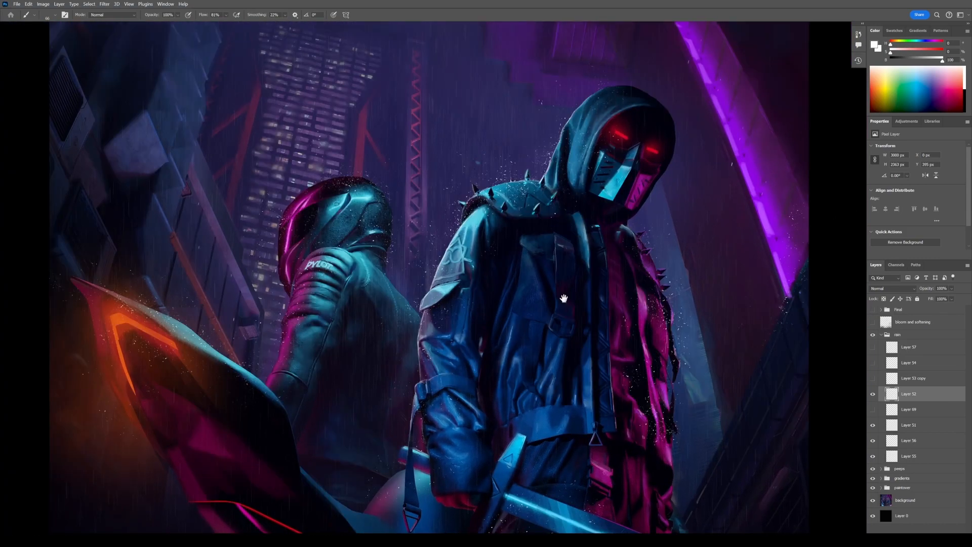
Review the selected droplet brush and its size in the PARTICLES brush presets
{"action": "right_click", "coordinate": [537, 208]}
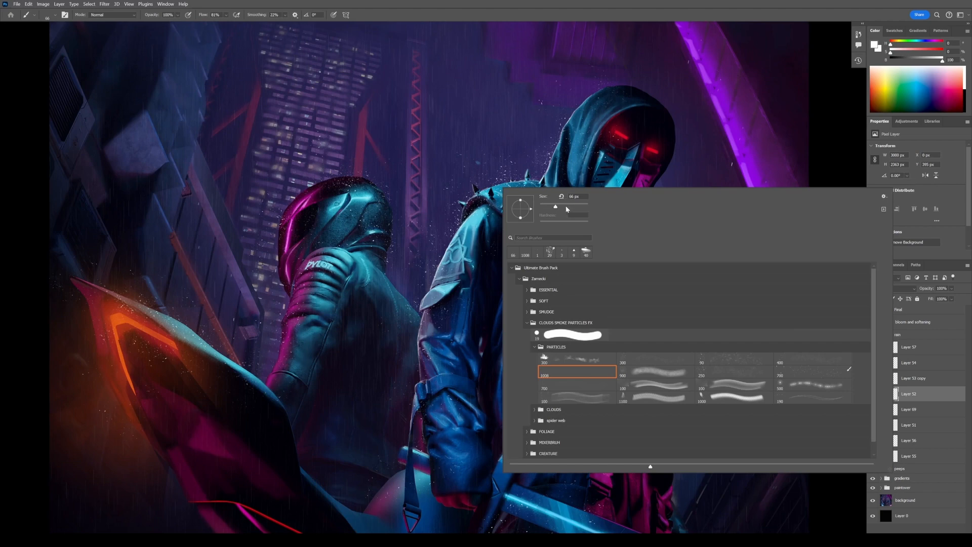
{"action": "left_click", "coordinate": [556, 177]}
{"action": "right_click", "coordinate": [556, 187]}
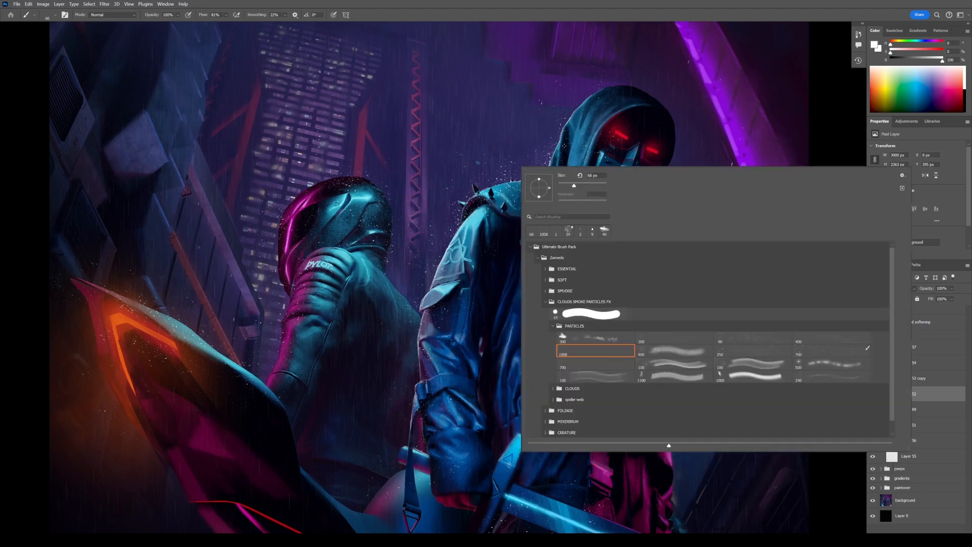
{"action": "left_click", "coordinate": [564, 146]}
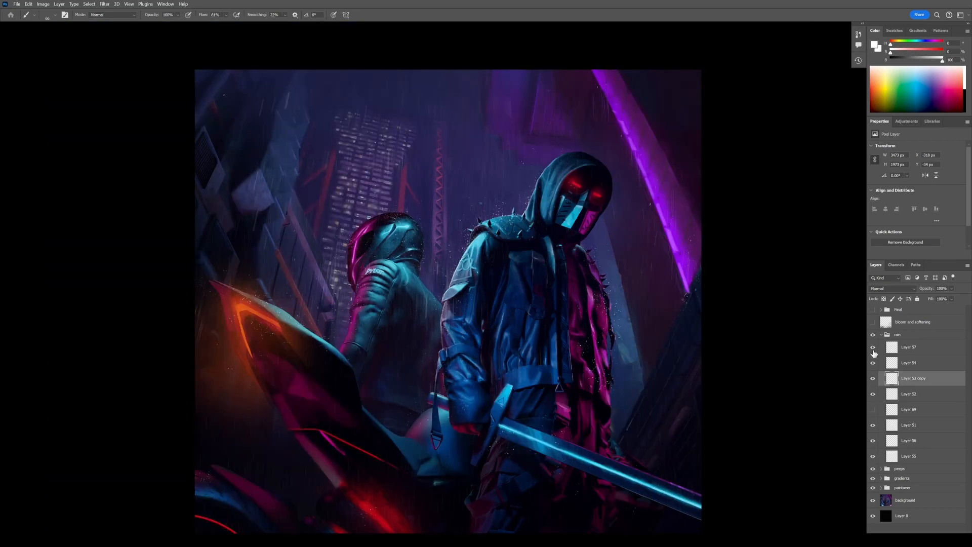
Show Layer 53 copy, Layer 54 and Layer 57, and examine the rain streaks and drips on the helmet, jacket and neon beam
{"action": "left_click", "coordinate": [873, 349]}
{"action": "key", "text": "ctrl+plus"}
{"action": "key", "text": "ctrl+plus"}
{"action": "key", "text": "ctrl+plus"}
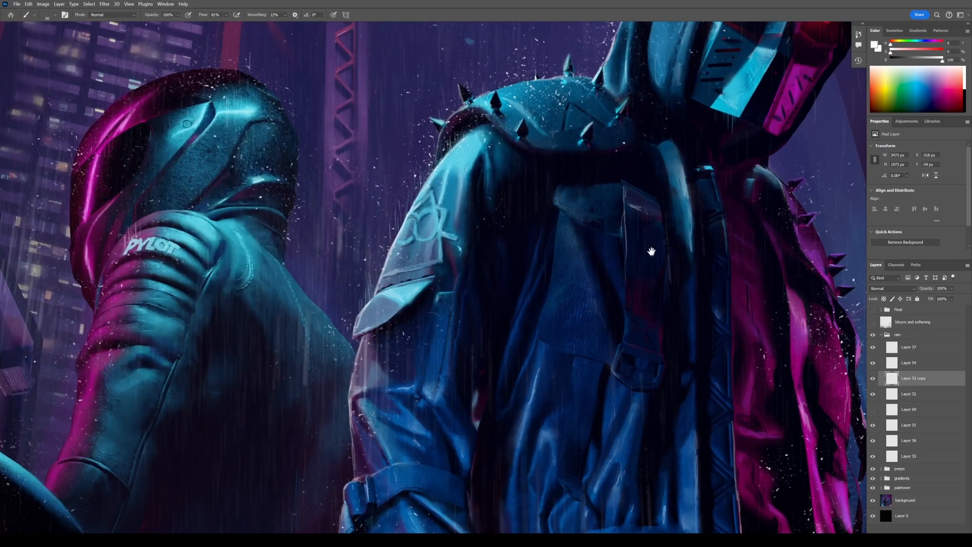
{"action": "left_click_drag", "start_coordinate": [693, 174], "coordinate": [452, 359]}
{"action": "mouse_move", "coordinate": [138, 481]}
{"action": "left_mouse_down"}
{"action": "mouse_move", "coordinate": [436, 350]}
{"action": "mouse_move", "coordinate": [430, 358]}
{"action": "left_mouse_up"}
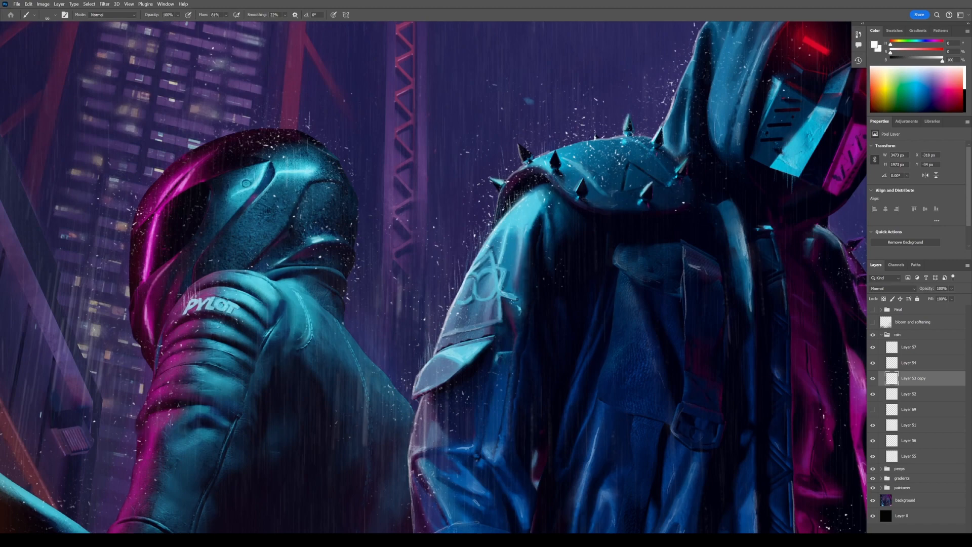
{"action": "left_click_drag", "start_coordinate": [591, 245], "coordinate": [143, 533]}
{"action": "left_click_drag", "start_coordinate": [500, 157], "coordinate": [513, 301]}
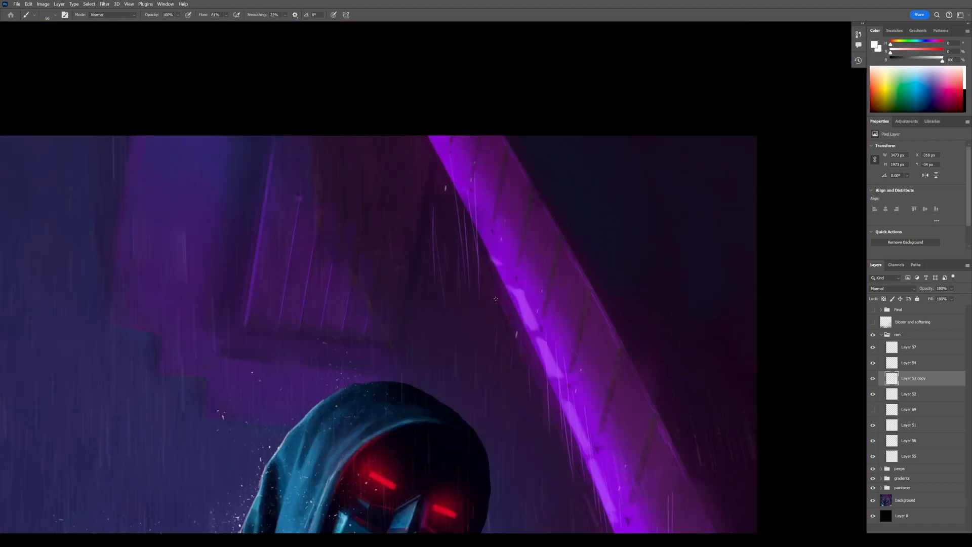
{"action": "key", "text": "ctrl+minus"}
{"action": "key", "text": "ctrl+minus"}
{"action": "key", "text": "ctrl+minus"}
{"action": "key", "text": "ctrl+minus"}
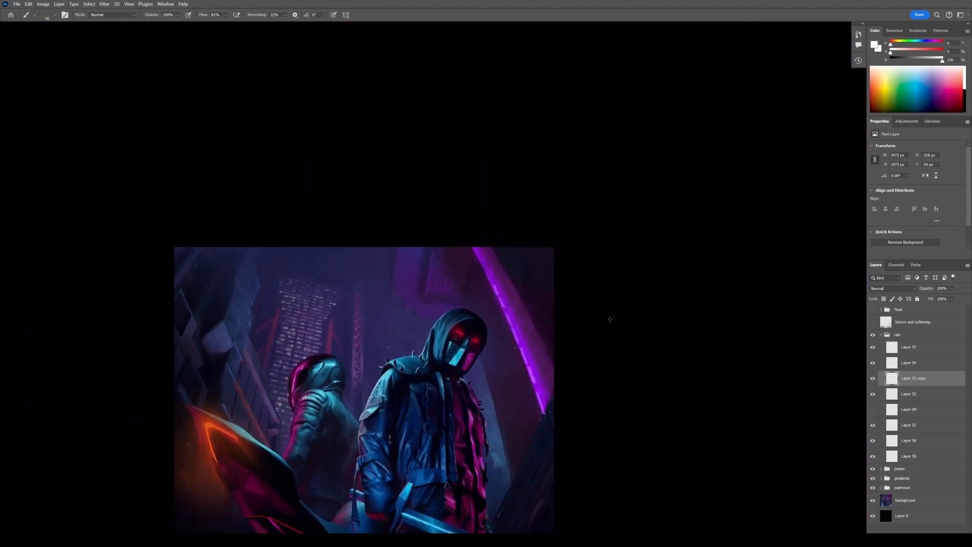
Collapse the rain group and show the bloom and softening layer, comparing the artwork with and without it
{"action": "left_click", "coordinate": [872, 323]}
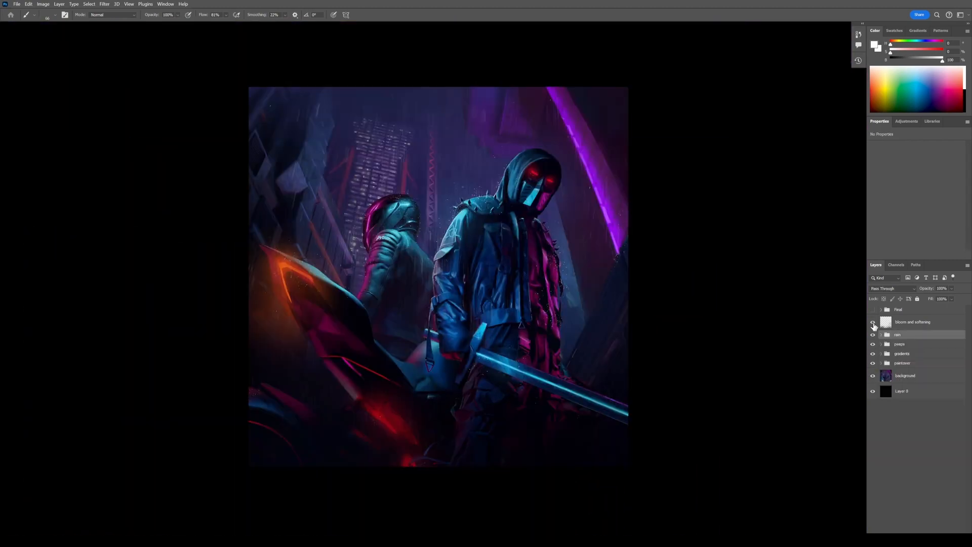
{"action": "left_click", "coordinate": [873, 324]}
{"action": "left_click", "coordinate": [873, 324]}
{"action": "key", "text": "ctrl+plus"}
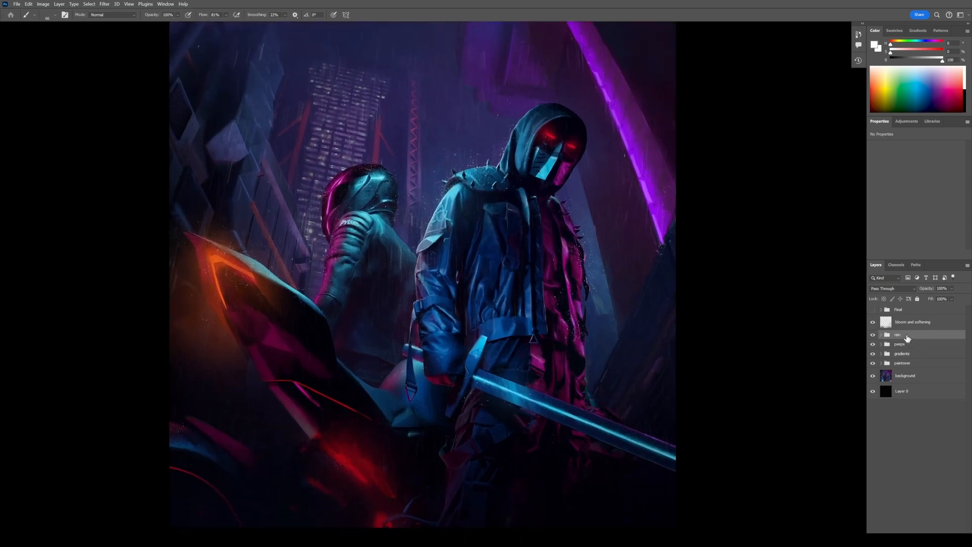
{"action": "left_click", "coordinate": [872, 322]}
{"action": "left_click", "coordinate": [872, 322]}
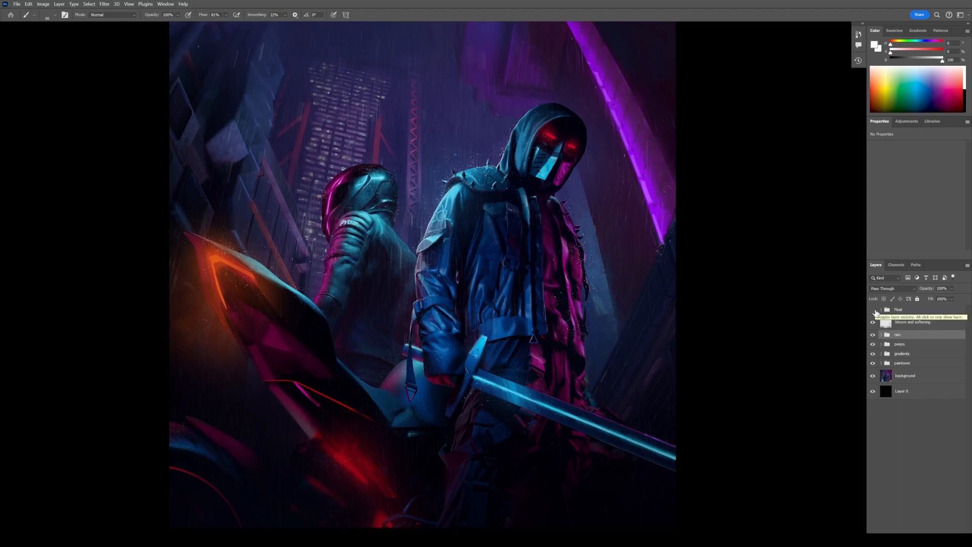
Show the Final group and hide Layer 68 and the Monstercat logo smart object inside it, leaving the group collapsed
{"action": "left_click", "coordinate": [872, 309]}
{"action": "left_click", "coordinate": [881, 310]}
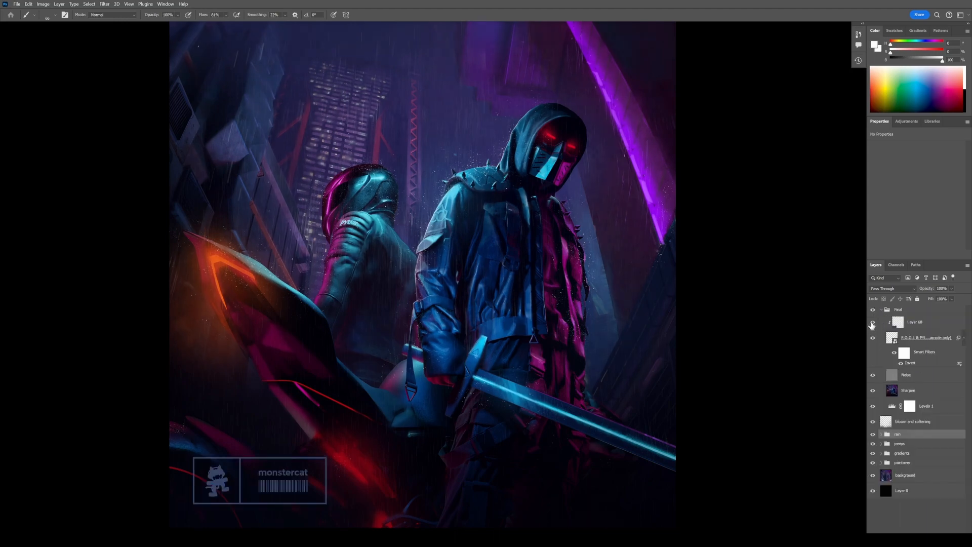
{"action": "left_click", "coordinate": [873, 322]}
{"action": "left_click", "coordinate": [872, 322]}
{"action": "left_click", "coordinate": [872, 323]}
{"action": "left_click", "coordinate": [873, 339]}
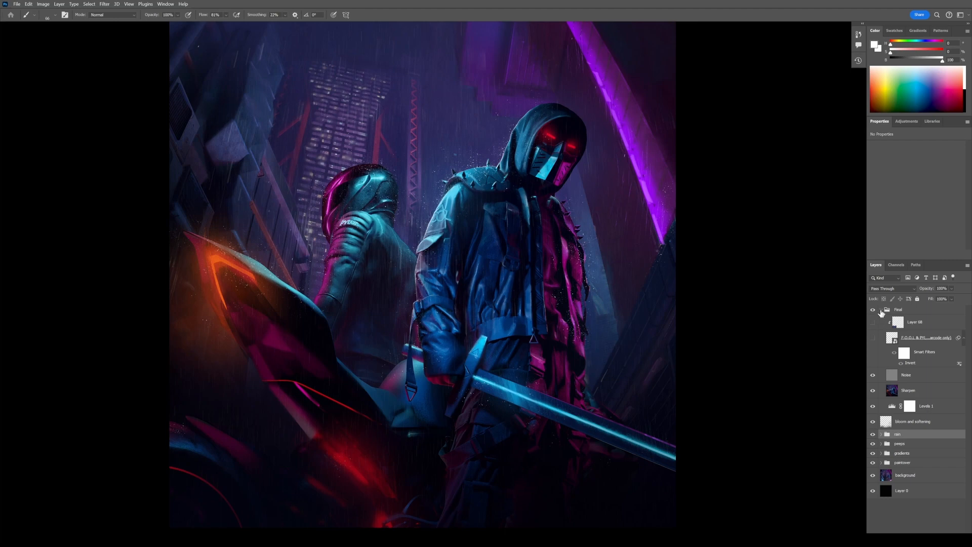
{"action": "left_click", "coordinate": [881, 310]}
{"action": "key", "text": "ctrl+minus"}
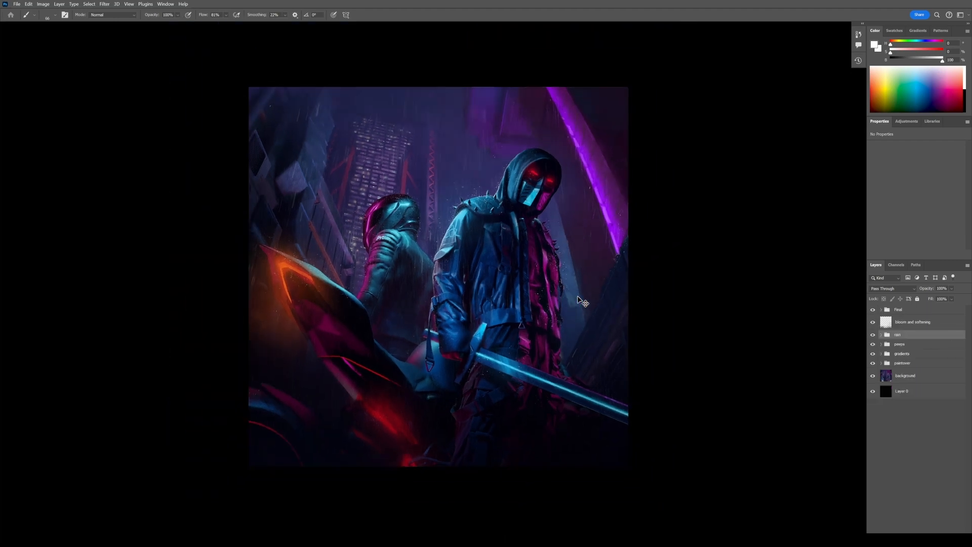
{"action": "key", "text": "ctrl+plus"}
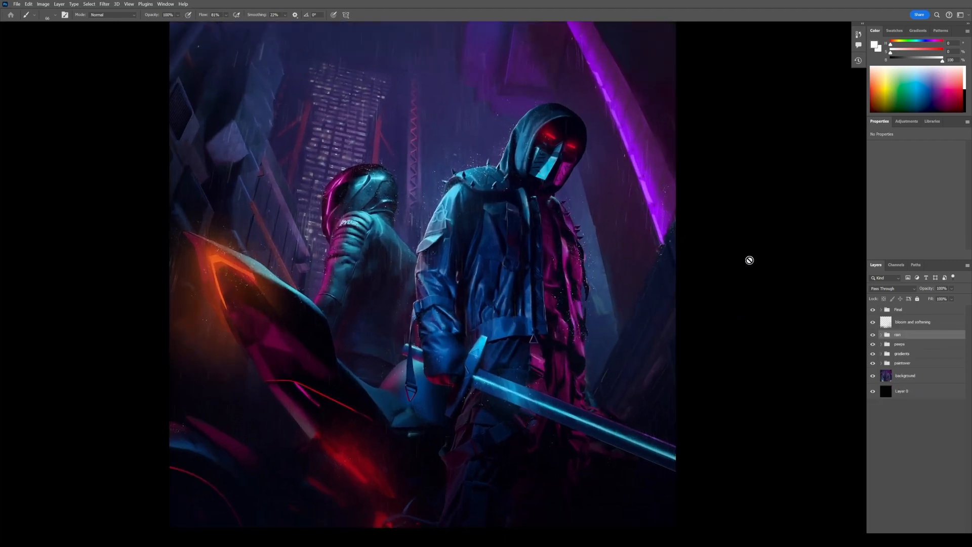
{"action": "key", "text": "ctrl+plus"}
{"action": "key", "text": "ctrl+minus"}
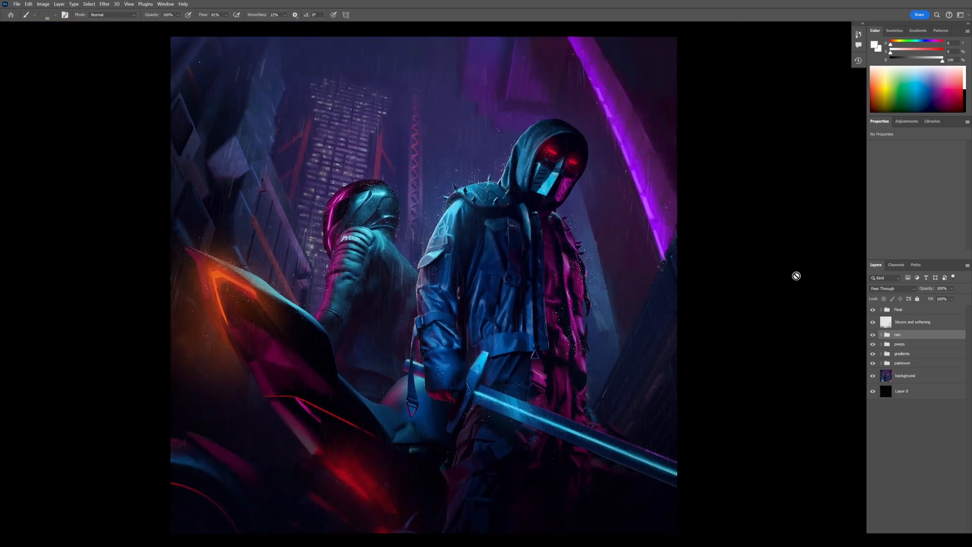